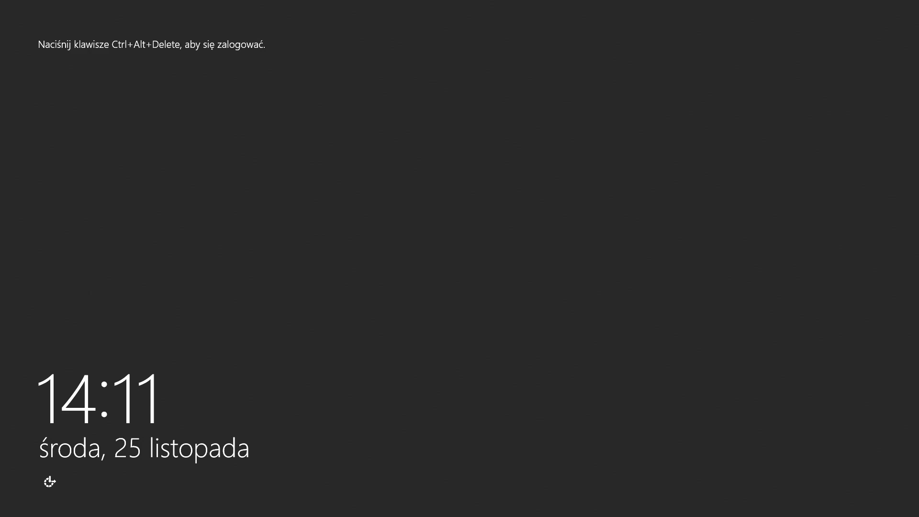
Log in to the Administrator account on the Windows Server by entering the account password
key("ctrl+alt+Delete")
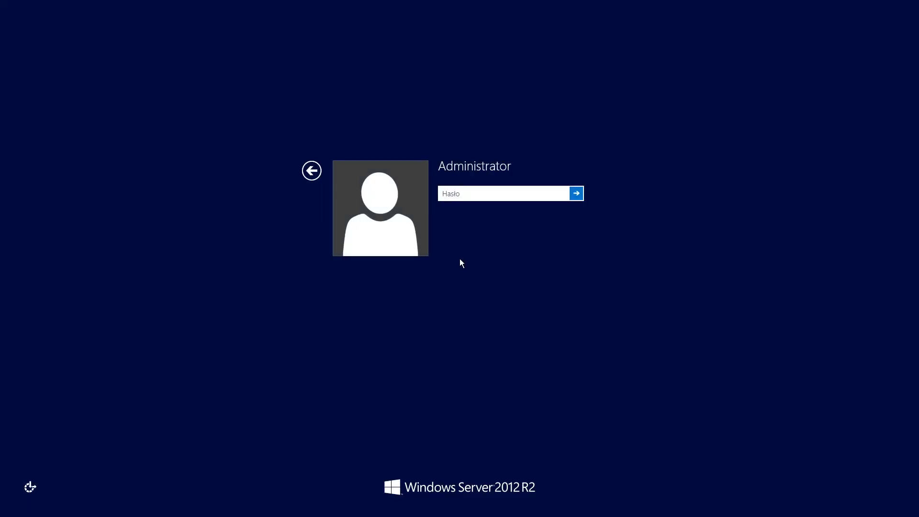
type("••••••••")
key("Return")
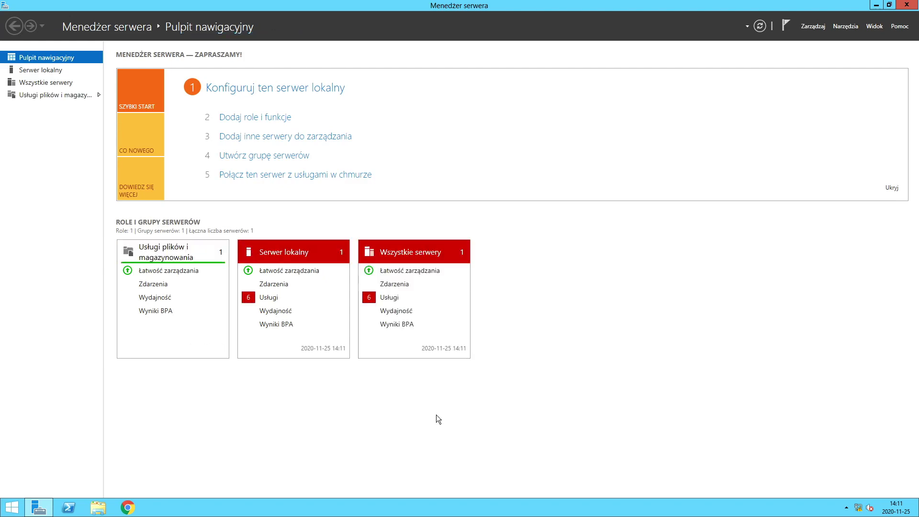
Review the server requirements in the exam PDF and switch the Ethernet connection's IPv4 settings to a manually specified address
key("alt+Tab")
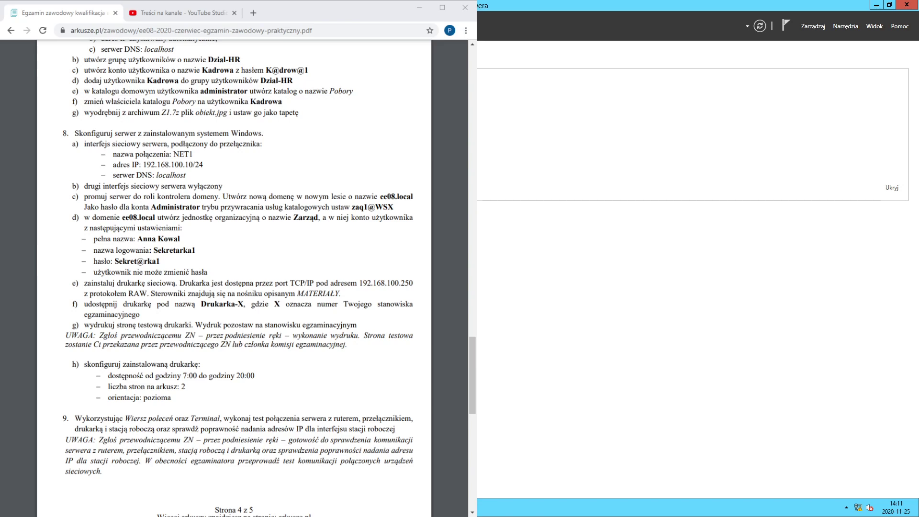
key("alt+Tab")
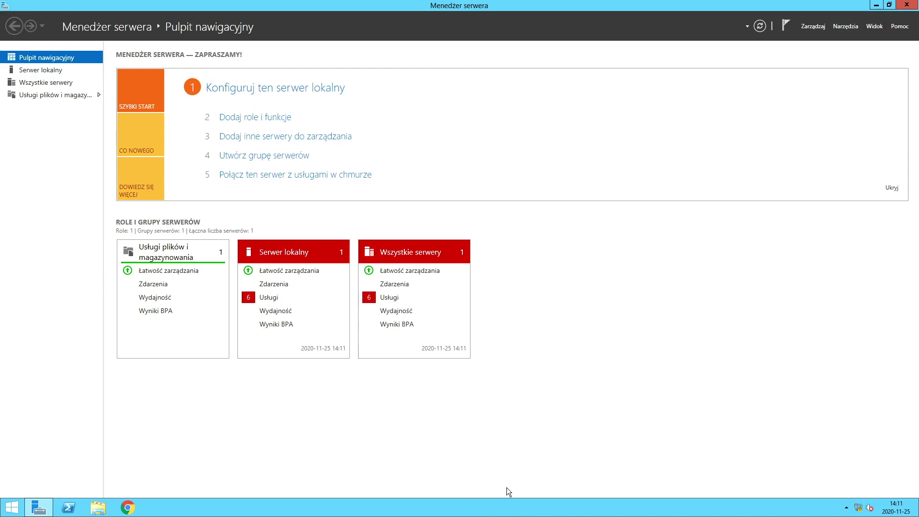
right_click(860, 508)
left_click(860, 499)
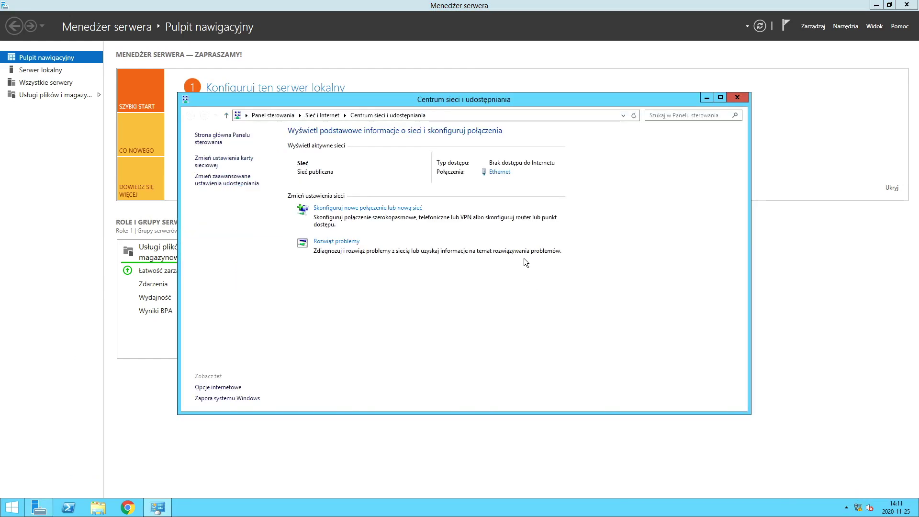
left_click(488, 171)
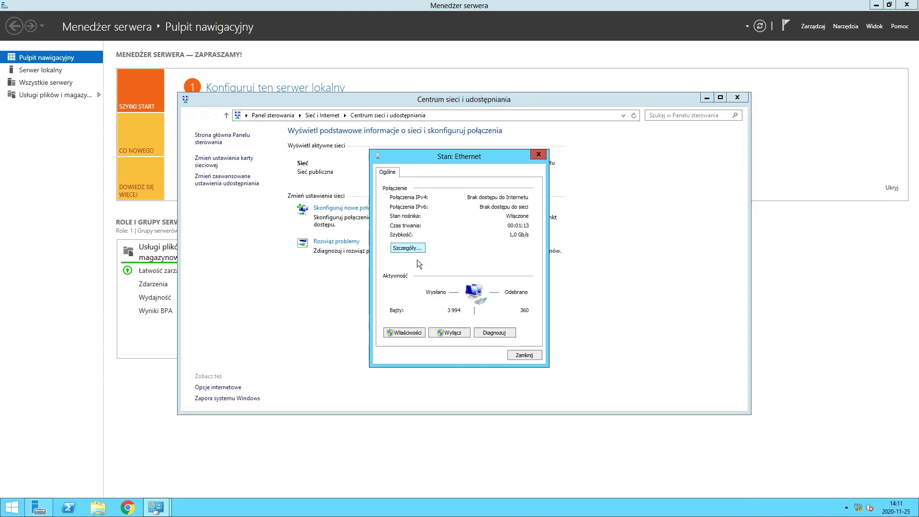
left_click(410, 332)
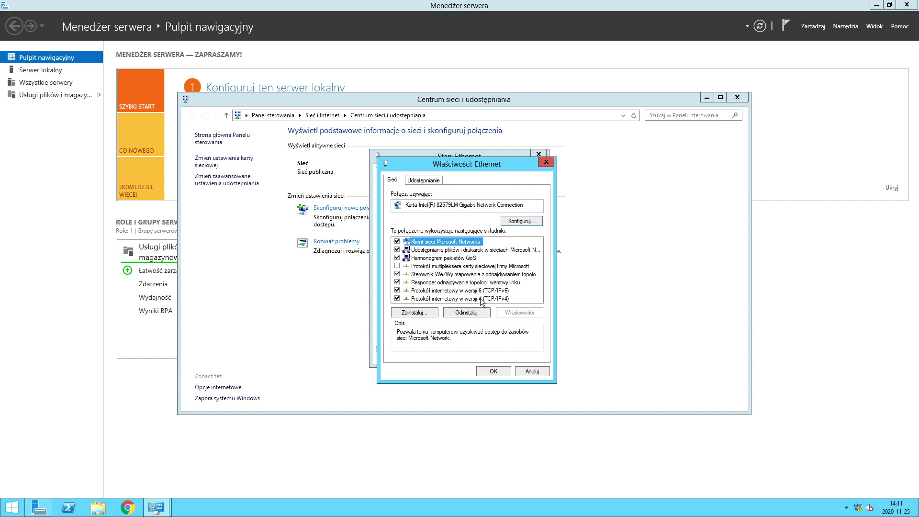
double_click(483, 298)
left_click(476, 271)
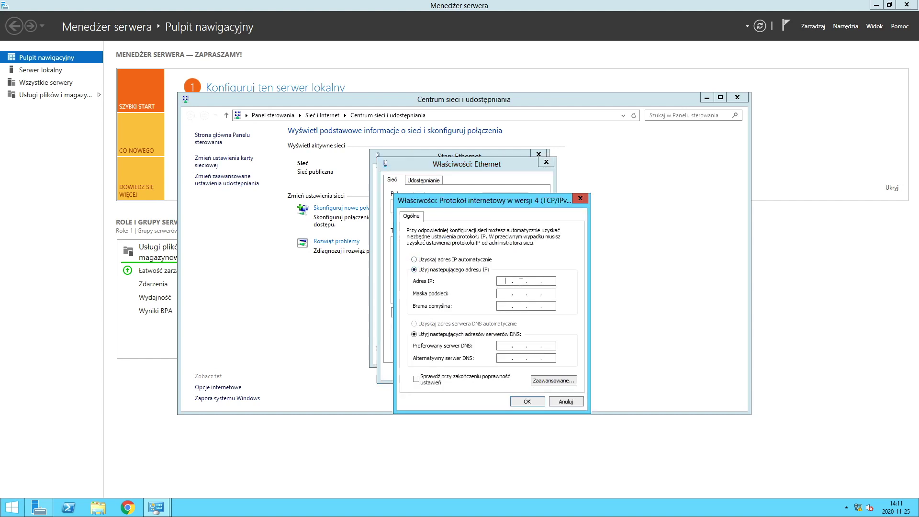
Set the Ethernet connection's IP address to 192.168.100.10 with the default subnet mask and its preferred DNS server to 127.0.0.1
type("192 . 168 . 10")
type("0")
key("Tab")
left_click(553, 281)
type("10")
left_click(506, 346)
type("127 . 0 . 0 . 1")
left_click(527, 401)
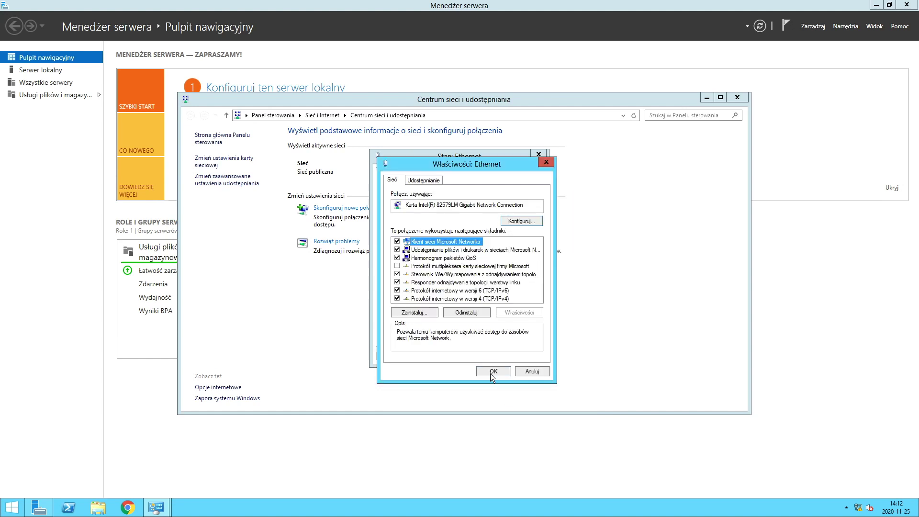
left_click(493, 374)
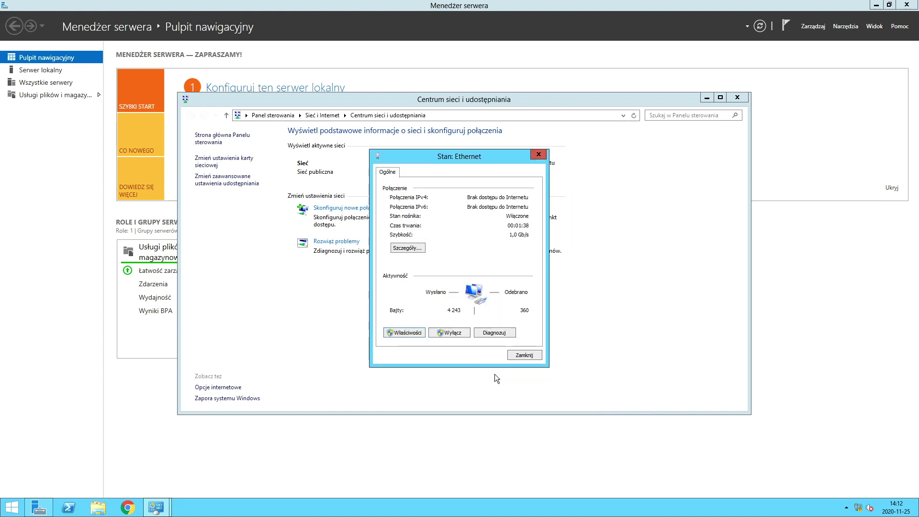
left_click(524, 356)
Rename the Ethernet network connection as NET1 in the adapter settings
left_click(211, 159)
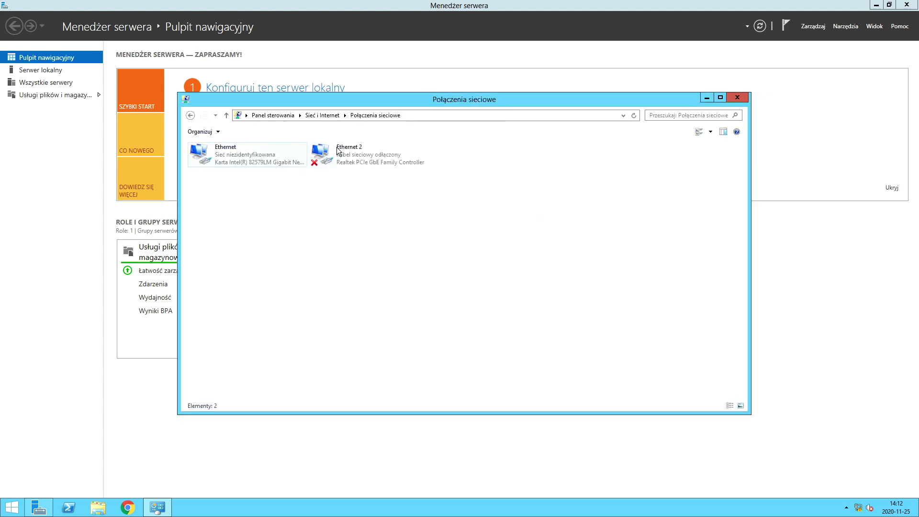
right_click(260, 160)
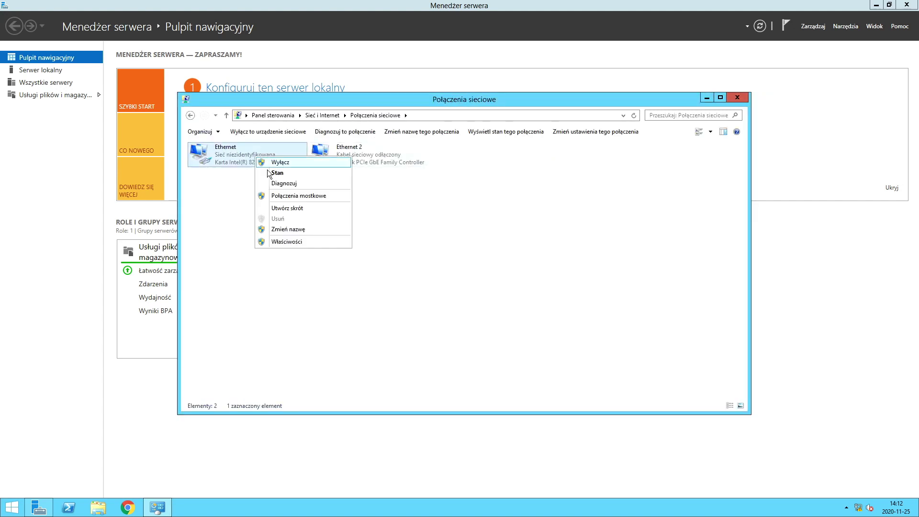
left_click(308, 229)
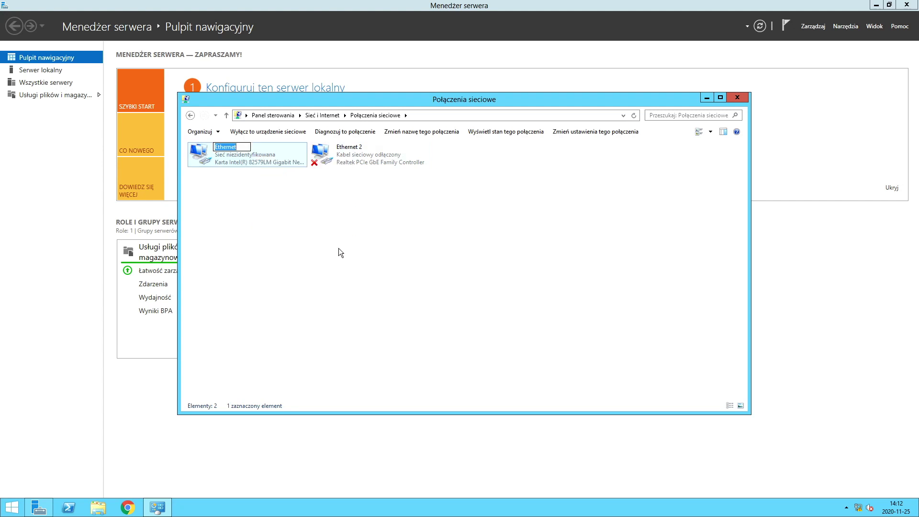
type("NET`1")
key("BackSpace")
key("BackSpace")
type("1")
key("Return")
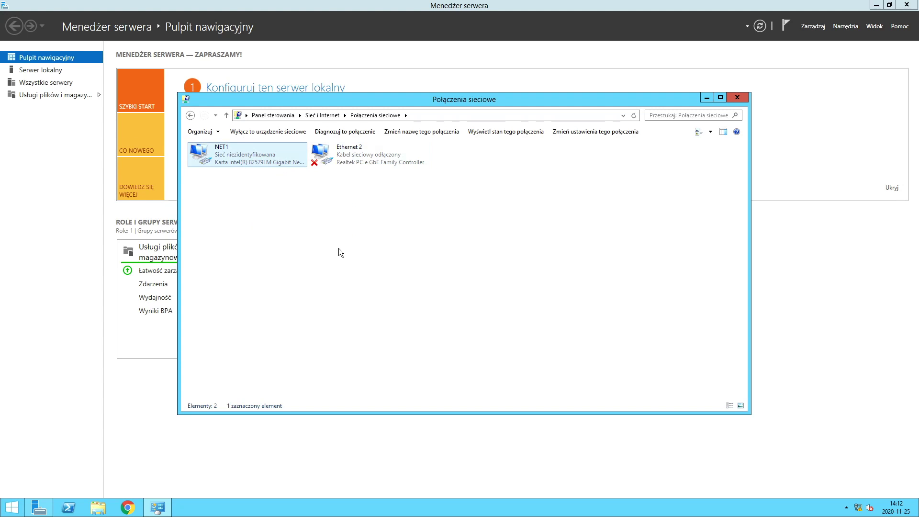
Disable the Ethernet 2 network connection and close the network connections window
right_click(349, 153)
left_click(381, 160)
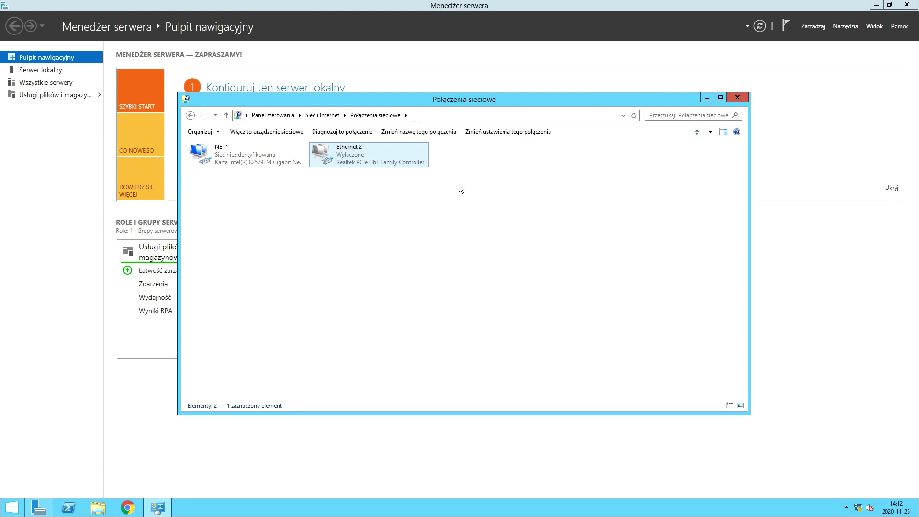
left_click(737, 98)
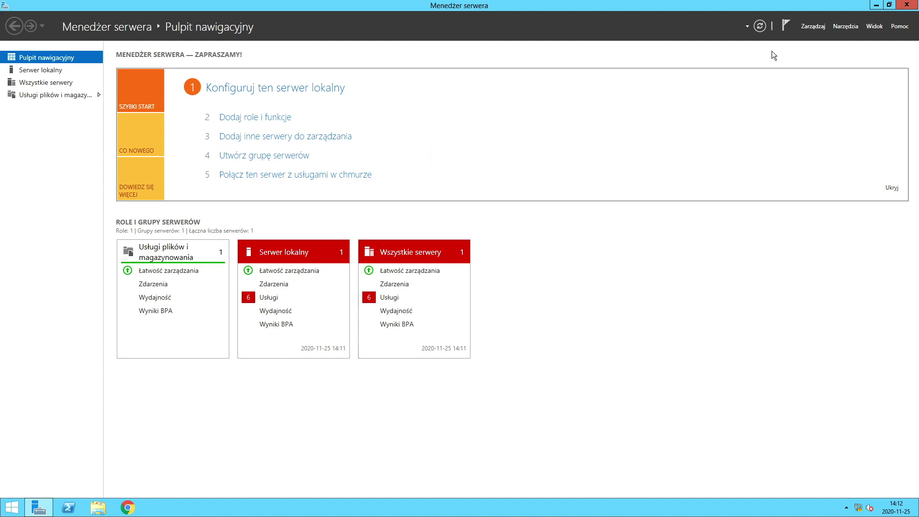
Start adding roles and features, using role-based installation with the local server from the server pool as the target
left_click(813, 26)
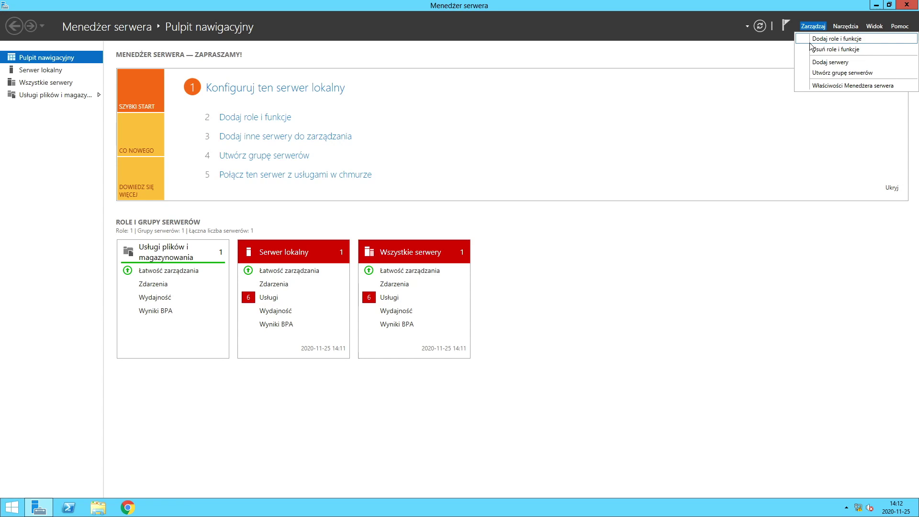
left_click(811, 40)
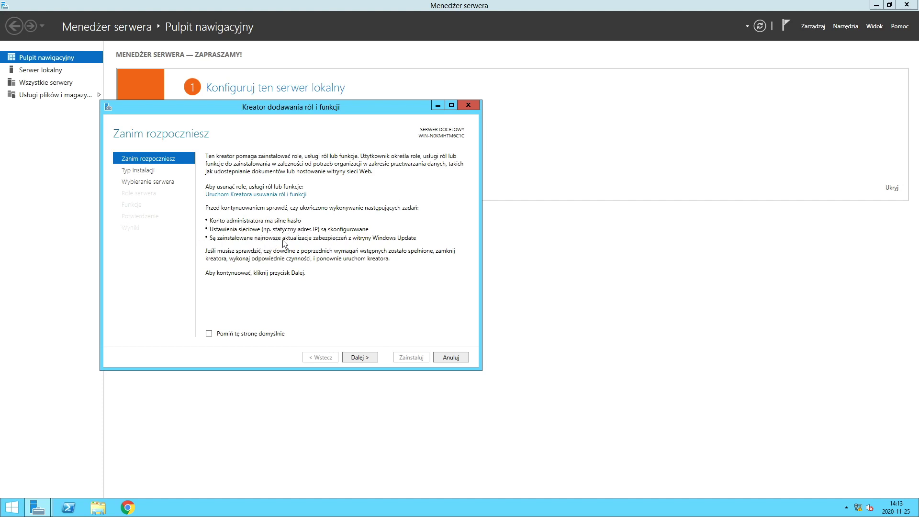
left_click(363, 356)
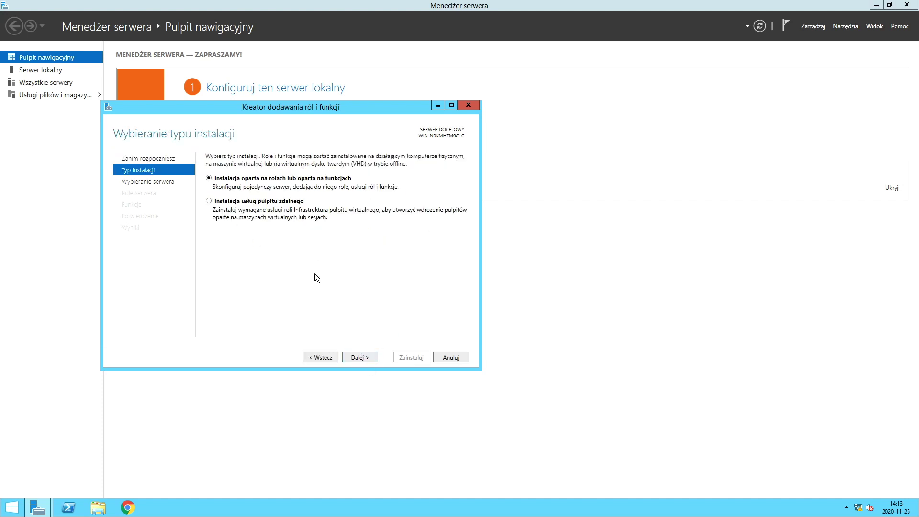
left_click(353, 359)
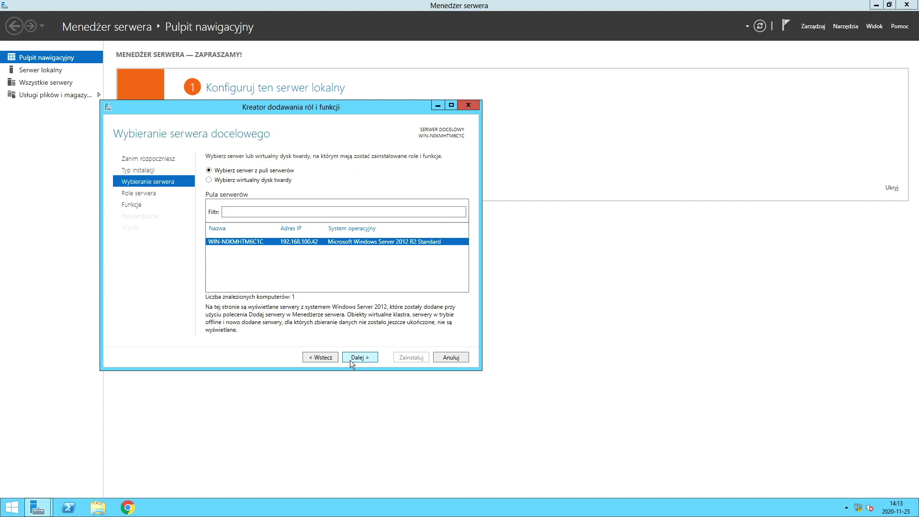
left_click(350, 359)
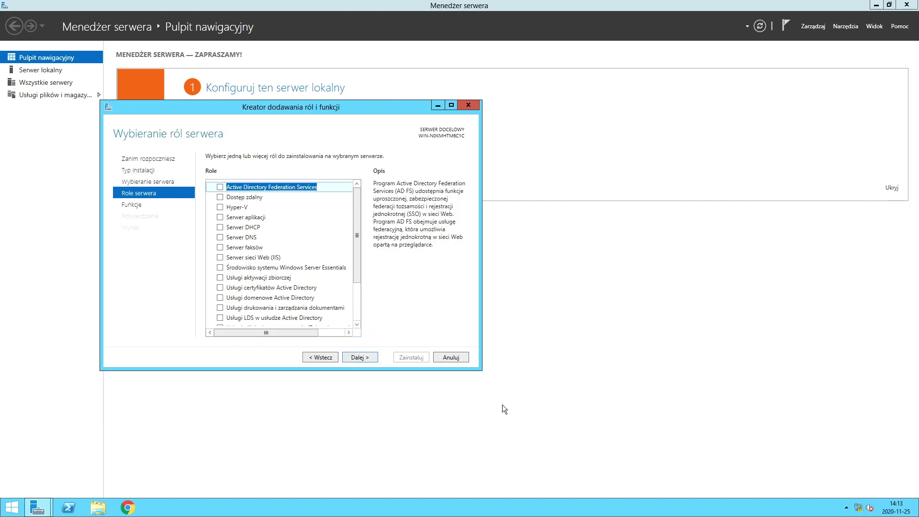
Recheck the target server's listed IP address and compare it with the NET1 connection's network details
left_click(330, 358)
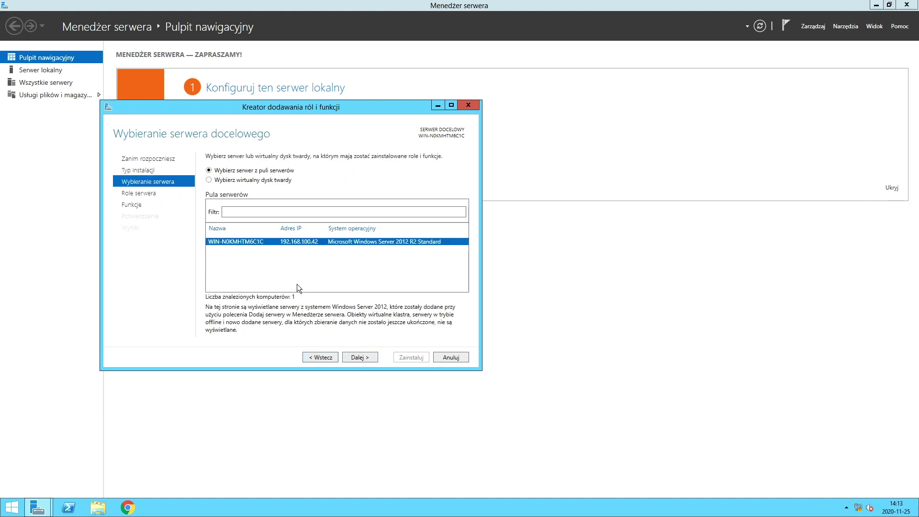
right_click(859, 508)
left_click(838, 502)
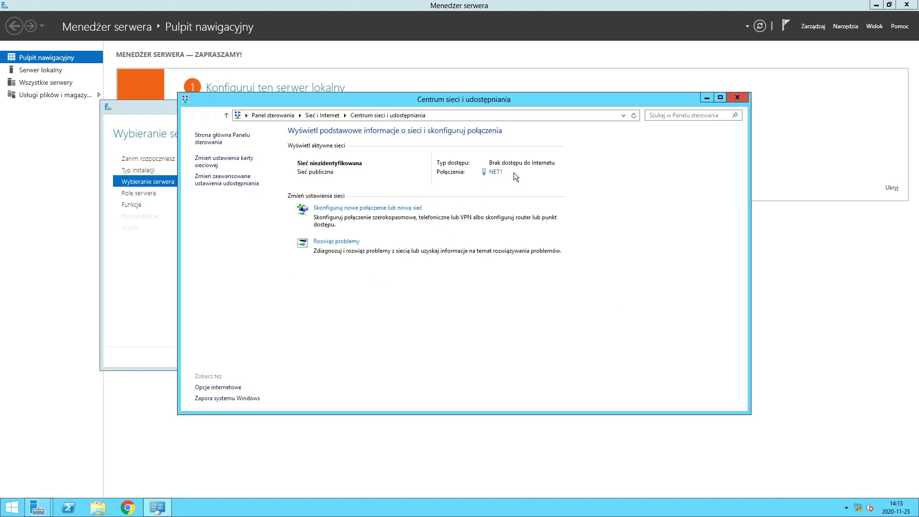
left_click(496, 172)
left_click(409, 248)
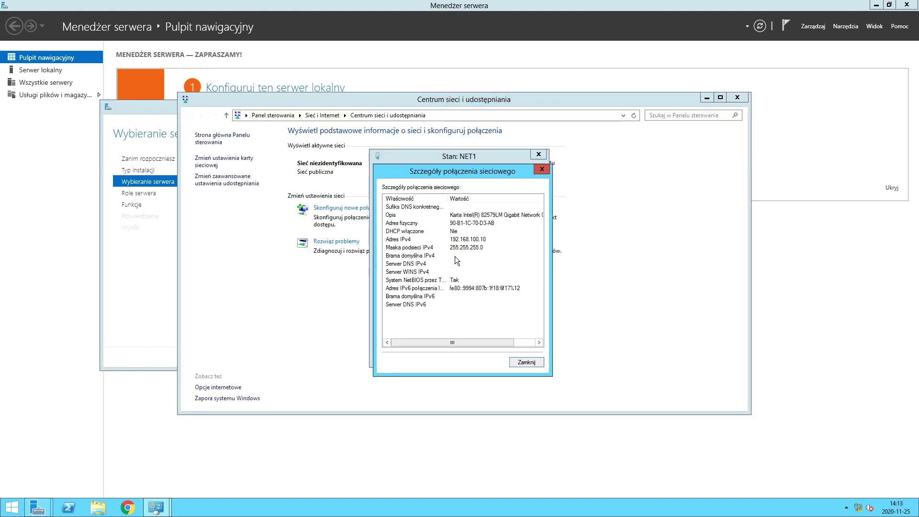
left_click(542, 170)
left_click(545, 158)
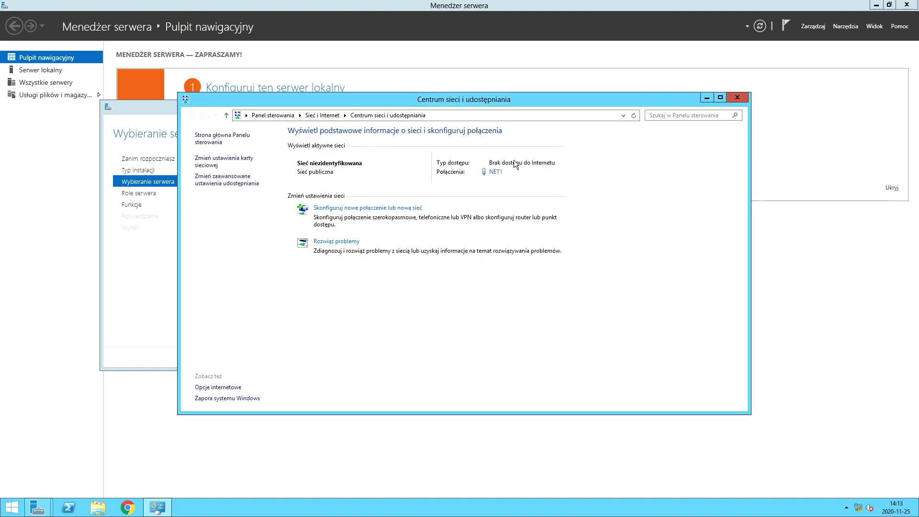
left_click(168, 275)
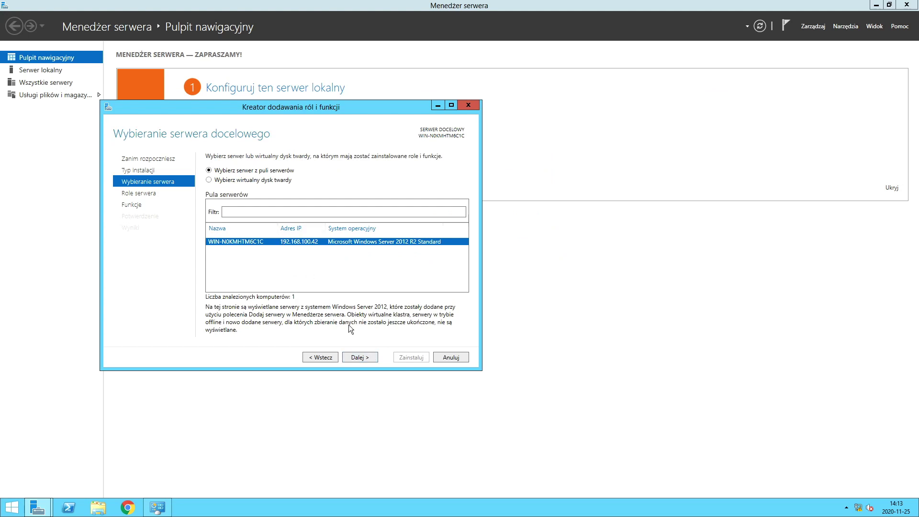
Select the Active Directory Domain Services role (Usługi domenowe Active Directory) for the target server and add its required features
left_click(360, 358)
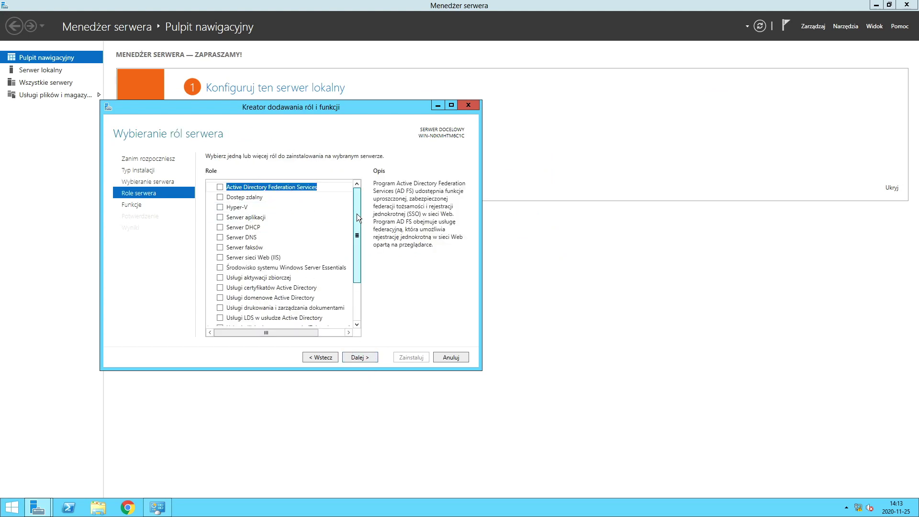
left_click_drag(357, 214, 355, 285)
left_click(314, 242)
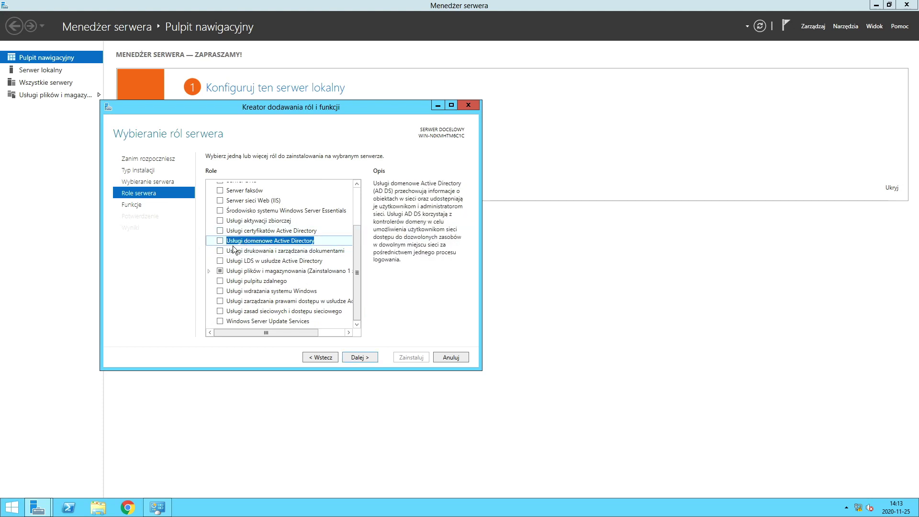
left_click(220, 241)
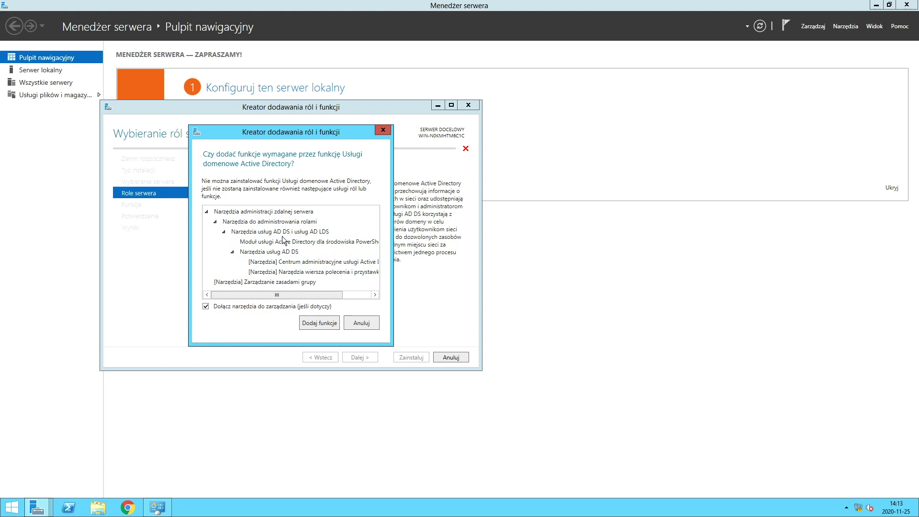
left_click_drag(282, 293, 310, 277)
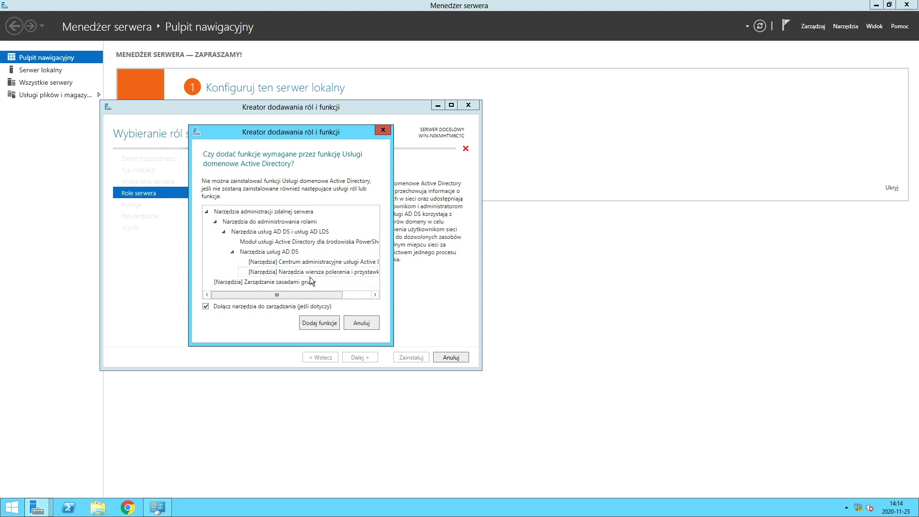
left_click(312, 324)
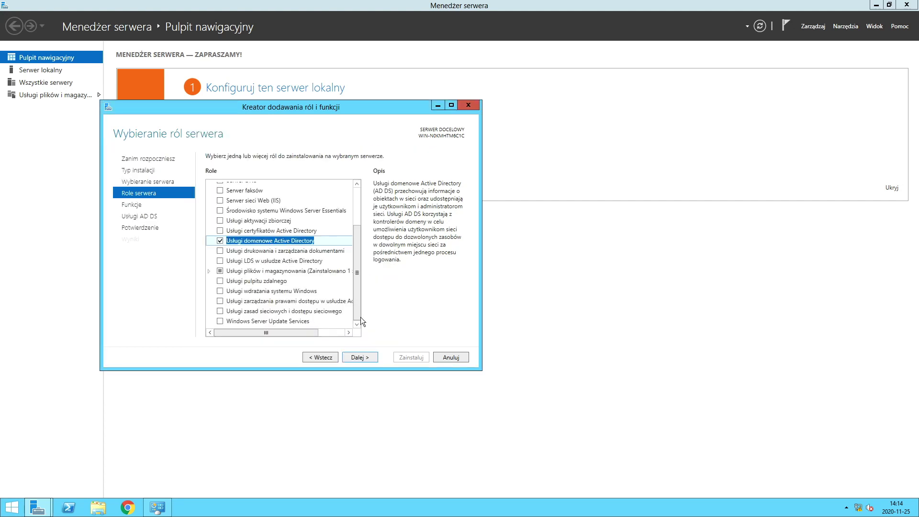
left_click(362, 357)
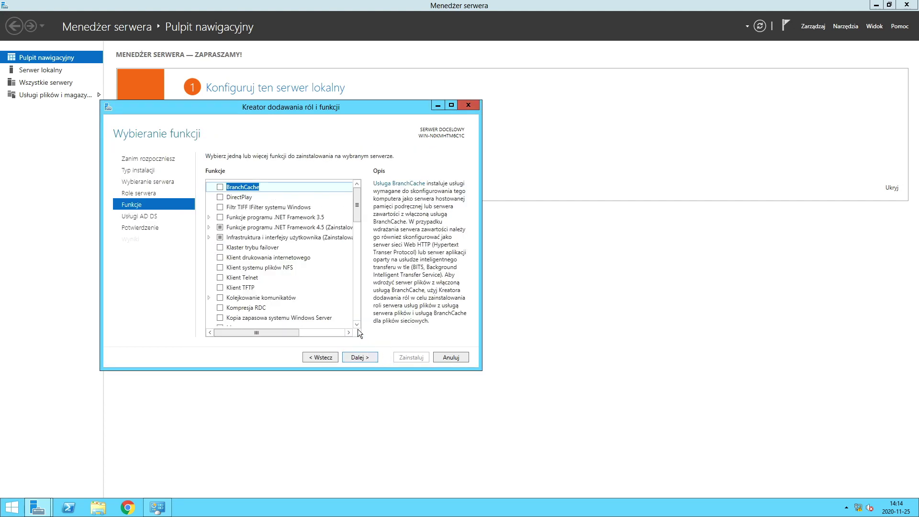
Keep the default feature selection and install the Active Directory Domain Services role without enabling automatic restart
mouse_move(355, 216)
left_mouse_down()
mouse_move(358, 209)
mouse_move(353, 263)
mouse_move(363, 324)
mouse_move(357, 199)
mouse_move(357, 329)
mouse_move(360, 206)
left_mouse_up()
left_click(359, 357)
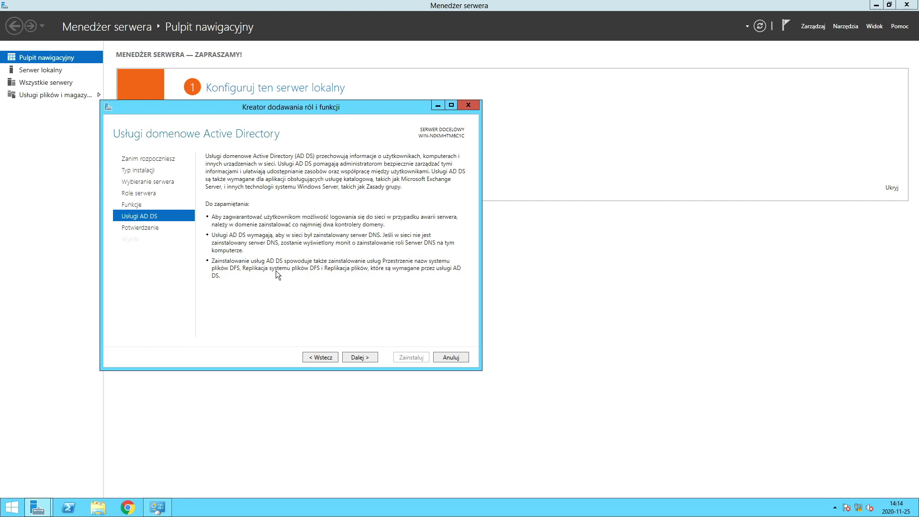
left_click(350, 355)
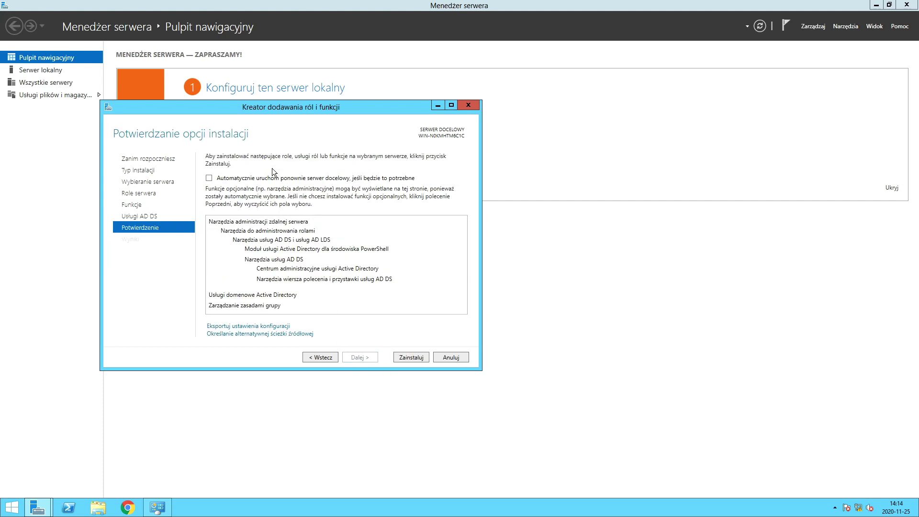
left_click(403, 357)
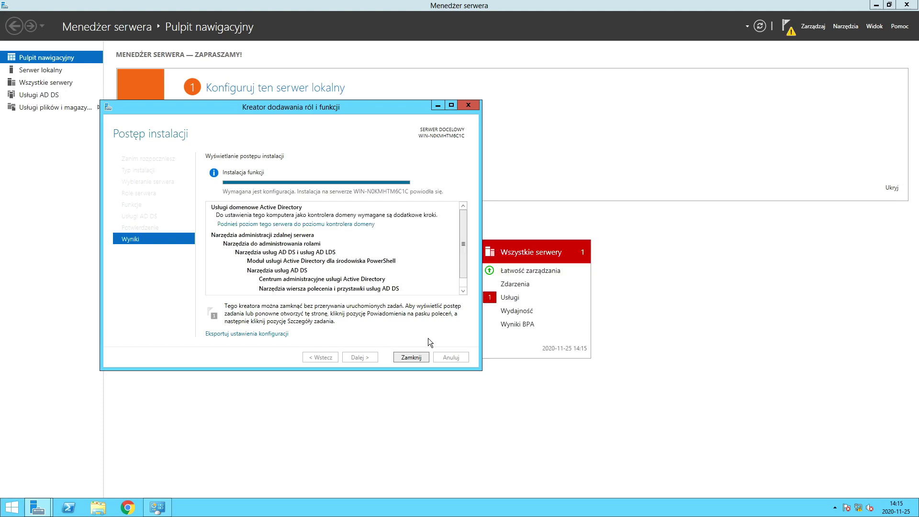
Start promoting the server to a domain controller, adding a new forest with the root domain name ee08.local
left_click(276, 225)
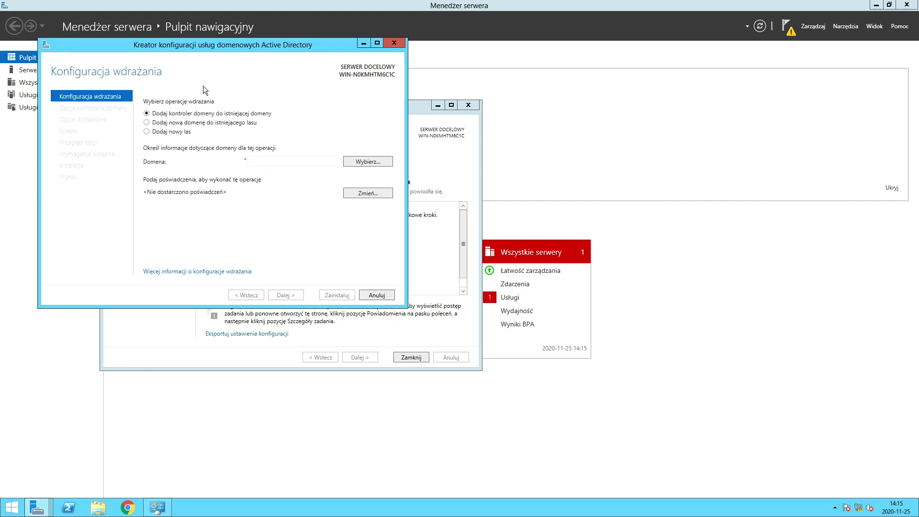
left_click(183, 134)
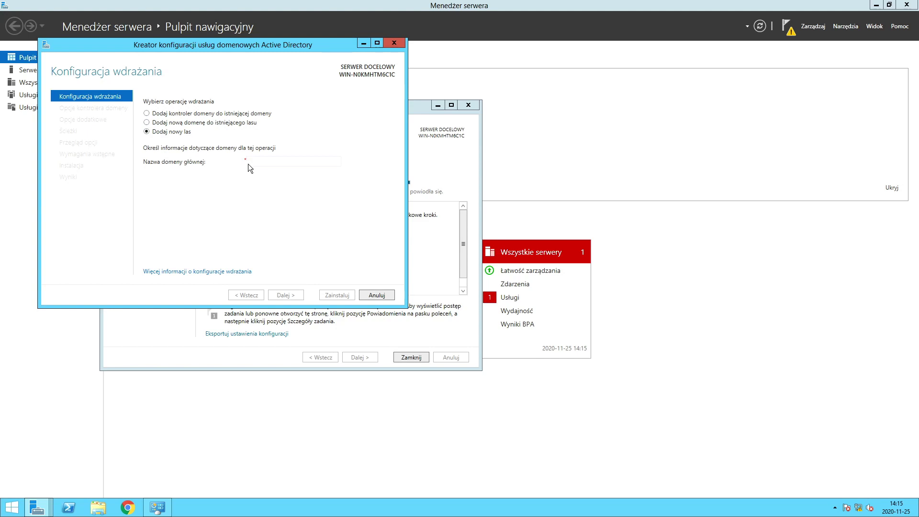
left_click(260, 165)
type("ee")
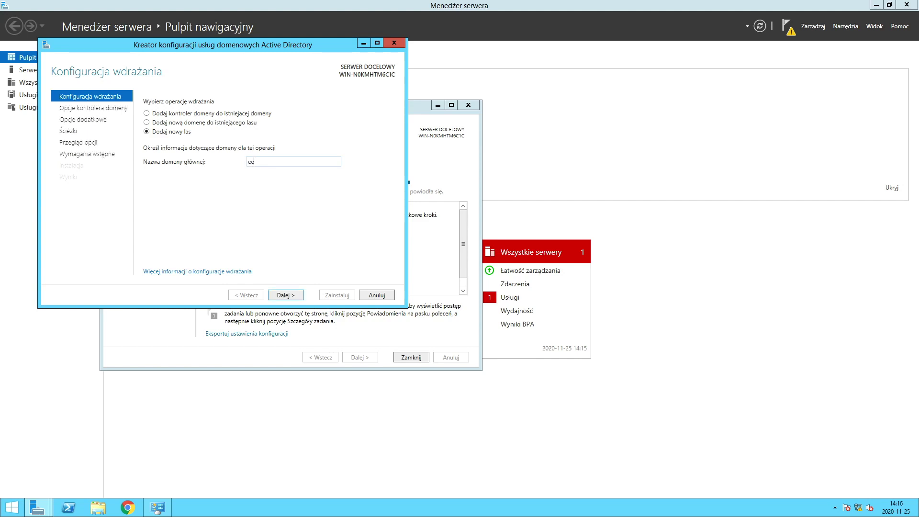
type("08.local")
key("Return")
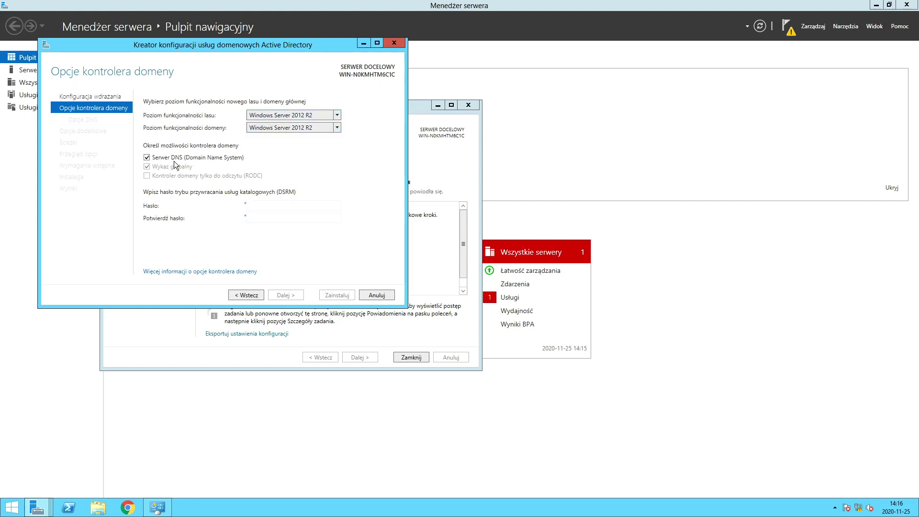
Keep the default domain controller options with DNS server enabled, and enter and confirm the Directory Services Restore Mode (DSRM) password
left_click(297, 201)
type("********")
key("Tab")
type("********")
key("Return")
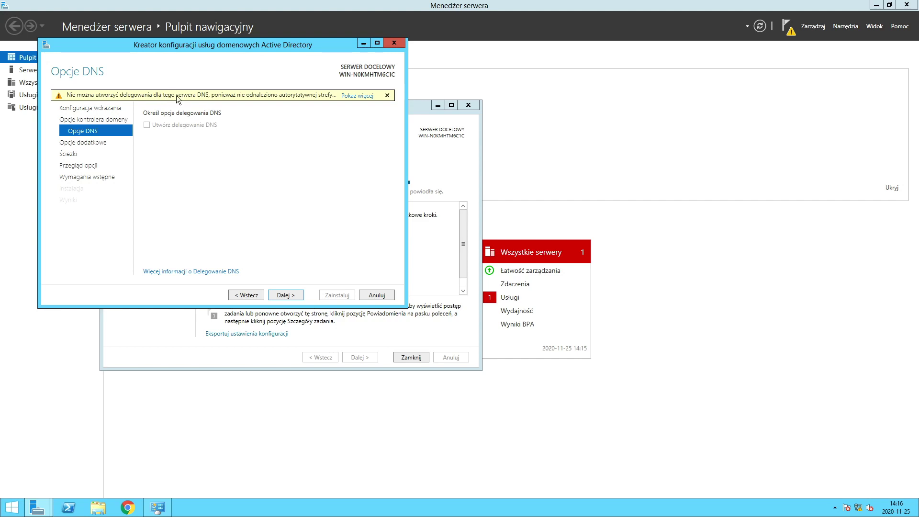
Keep the default DNS options, NetBIOS name EE08 and AD DS folder paths, and review the selected options before running the prerequisites check
left_click(287, 295)
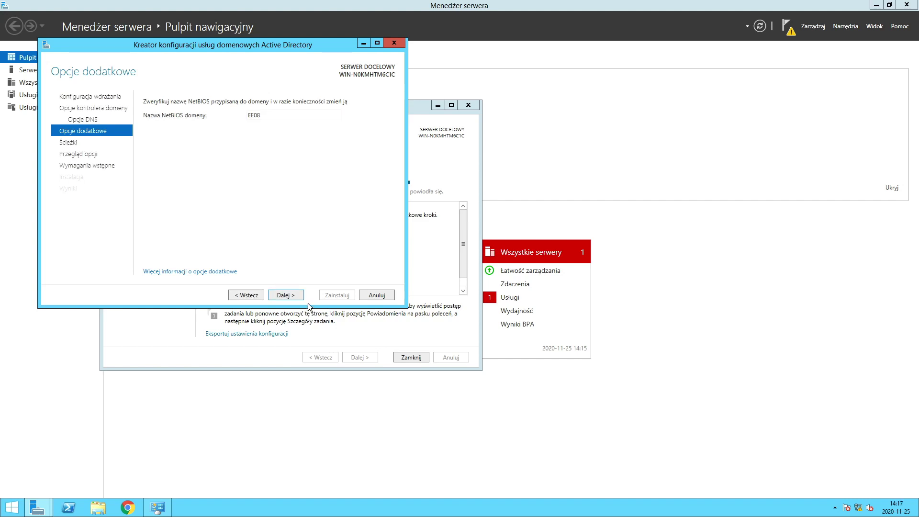
left_click(289, 293)
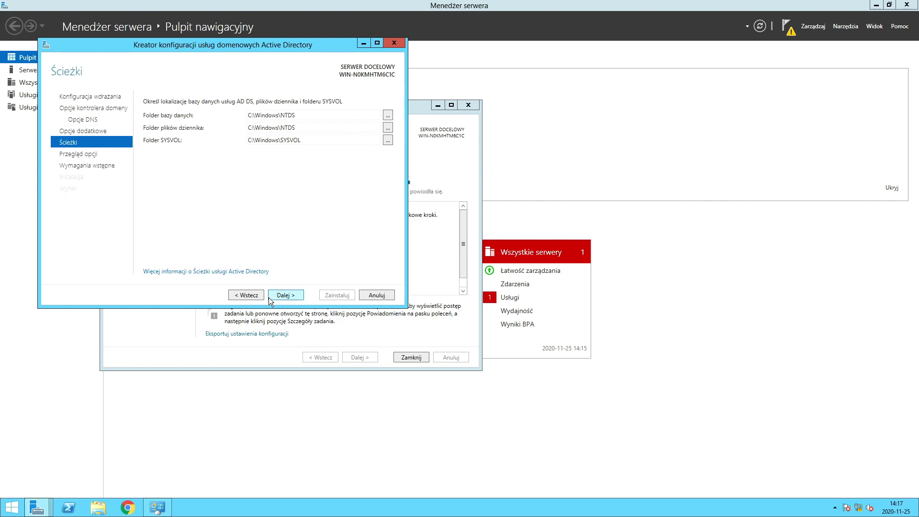
left_click(280, 295)
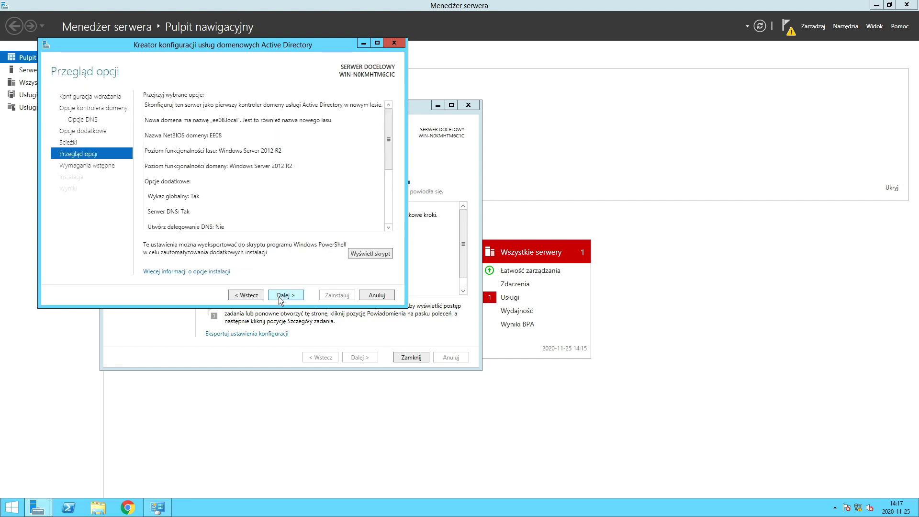
scroll(308, 188, "down", 5)
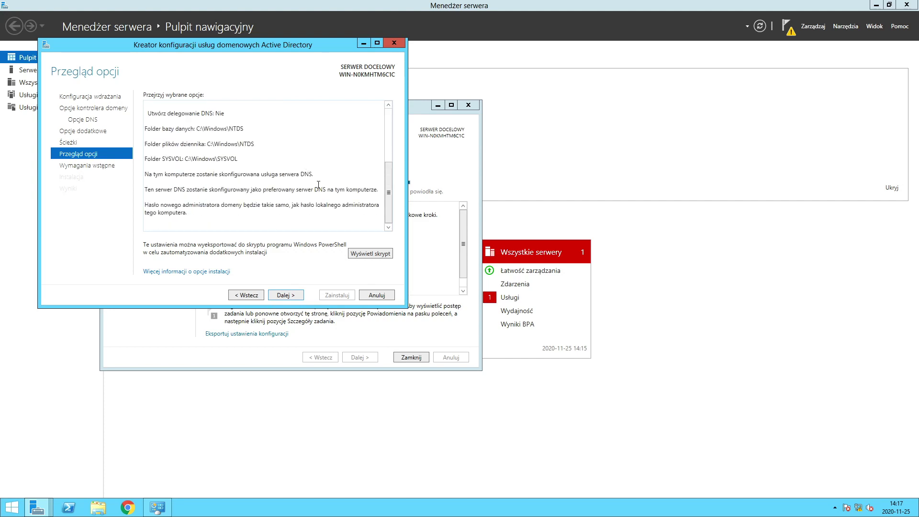
left_click(289, 297)
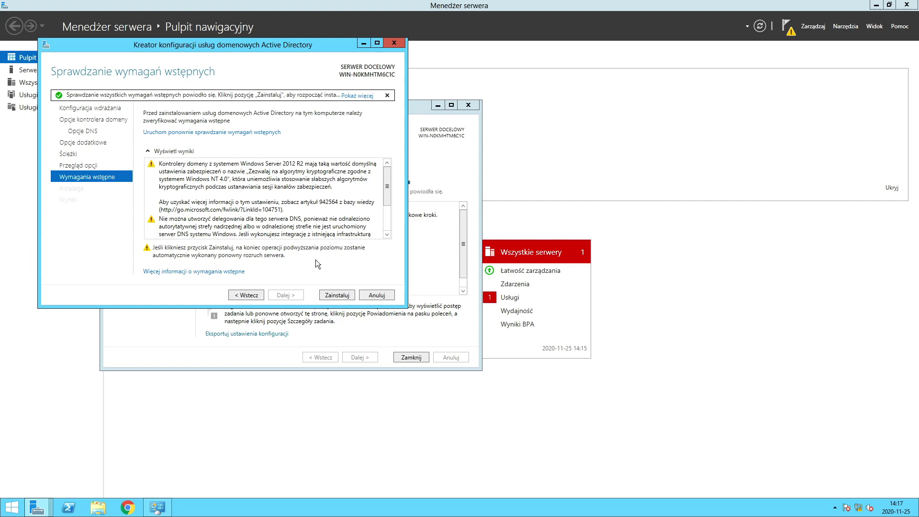
Review the prerequisites check results, install the domain controller configuration, and dismiss the sign-out notice
left_click(246, 172)
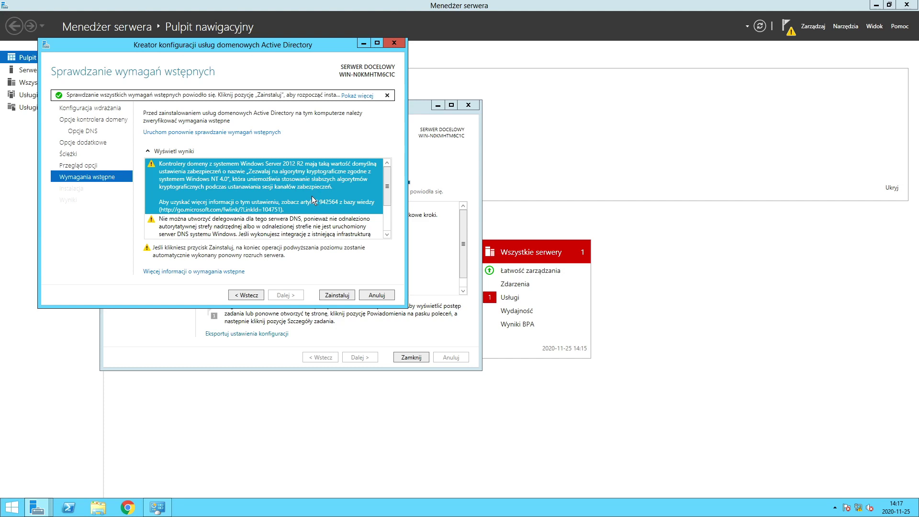
scroll(278, 222, "down", 1)
left_click(278, 216)
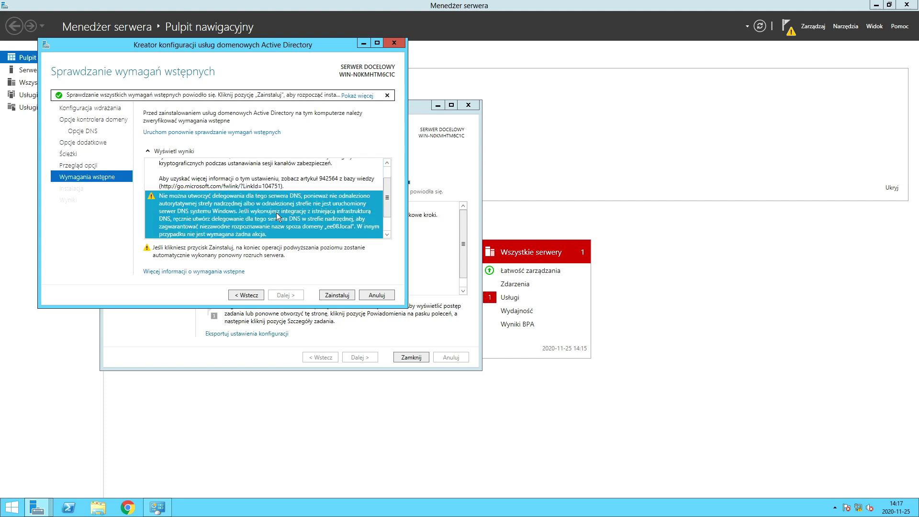
scroll(277, 212, "down", 1)
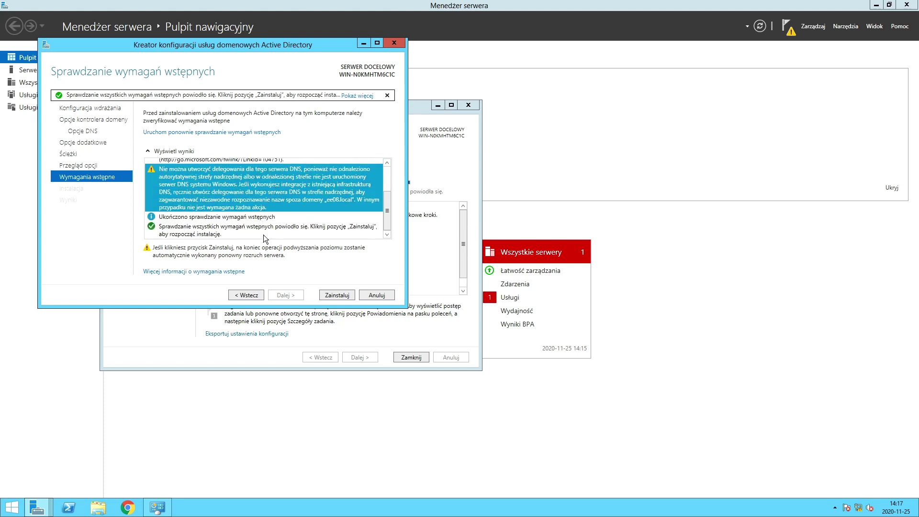
left_click(337, 295)
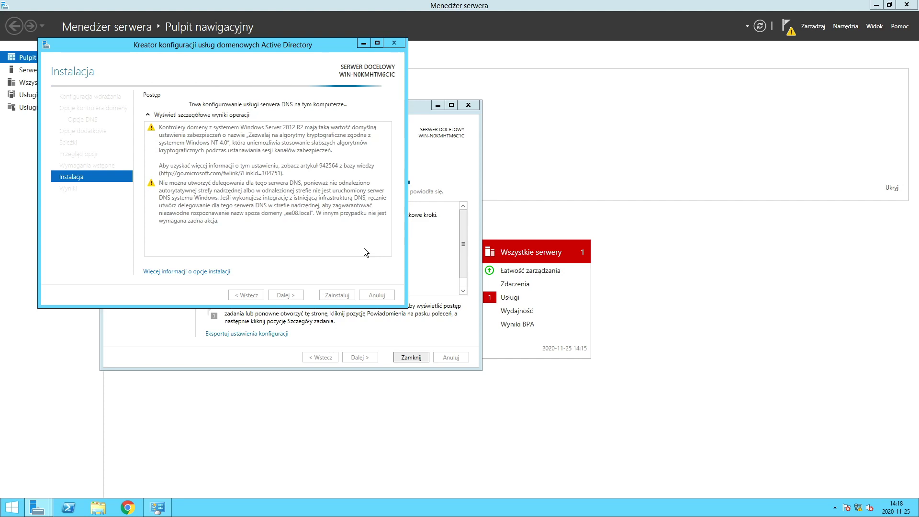
key("alt+Tab")
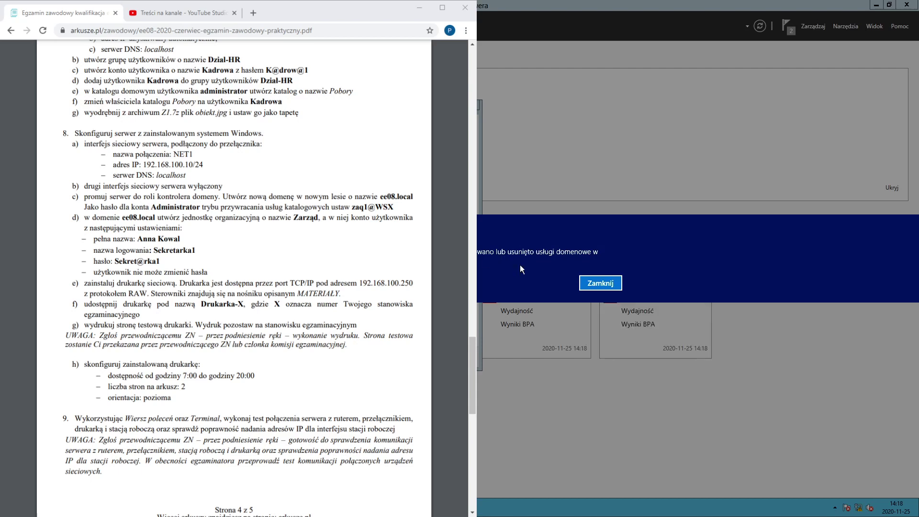
left_click(587, 283)
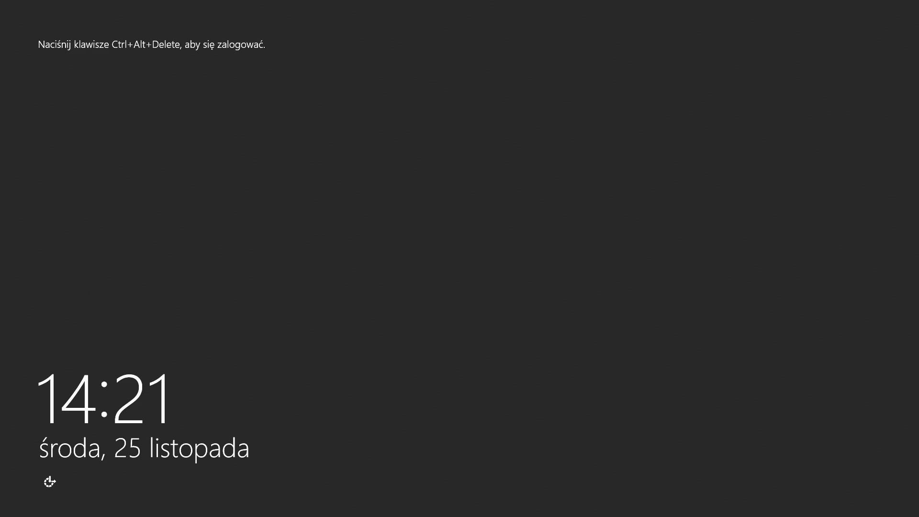
Sign in to the restarted server as EE08\Administrator with the account password
key("ctrl+alt+Delete")
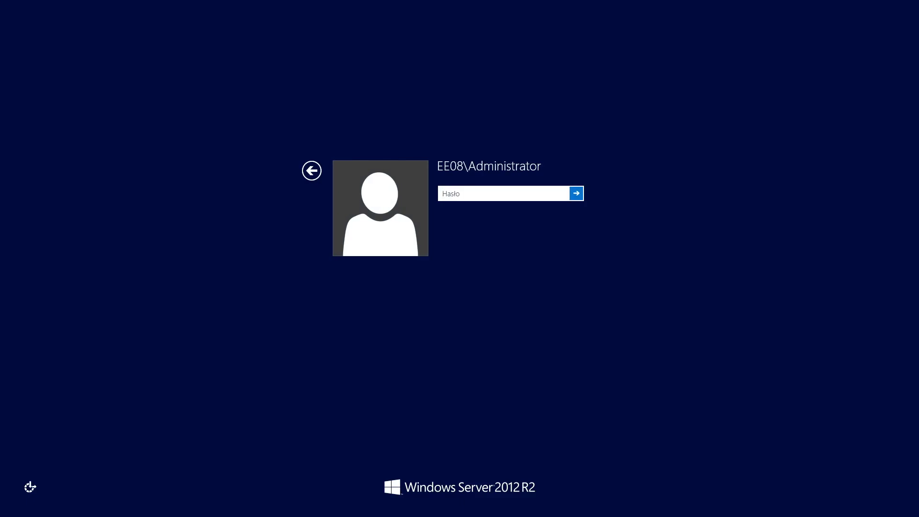
type("•")
key("BackSpace")
type("••••••••")
key("Return")
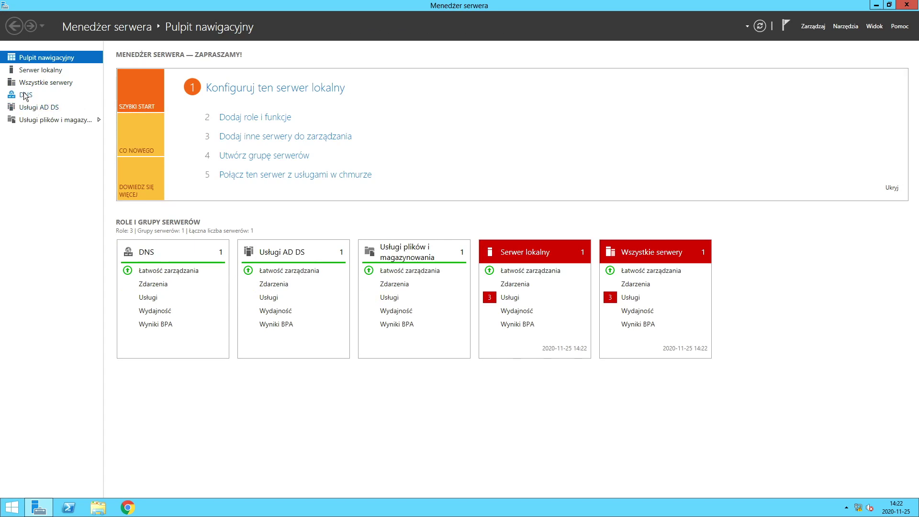
Search for and open Active Directory Users and Computers (Użytkownicy i komputery usługi Active Directory)
left_click(11, 507)
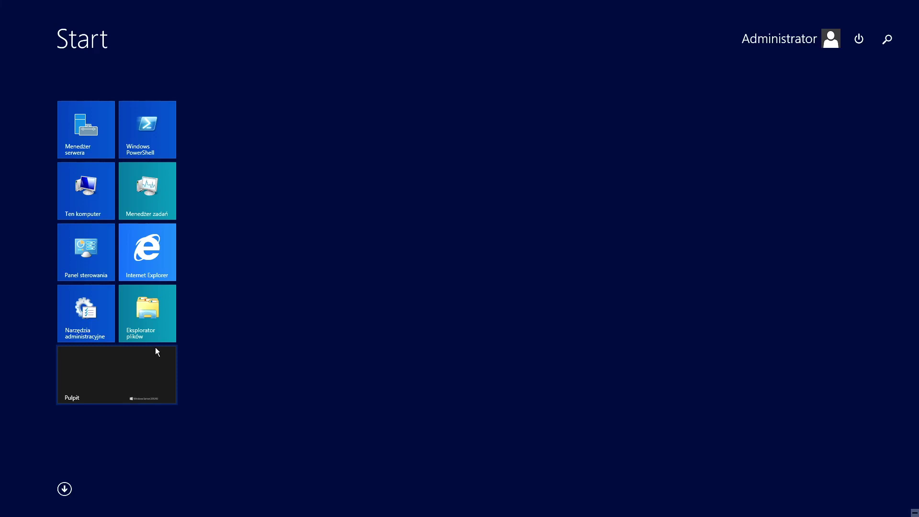
type("użytk")
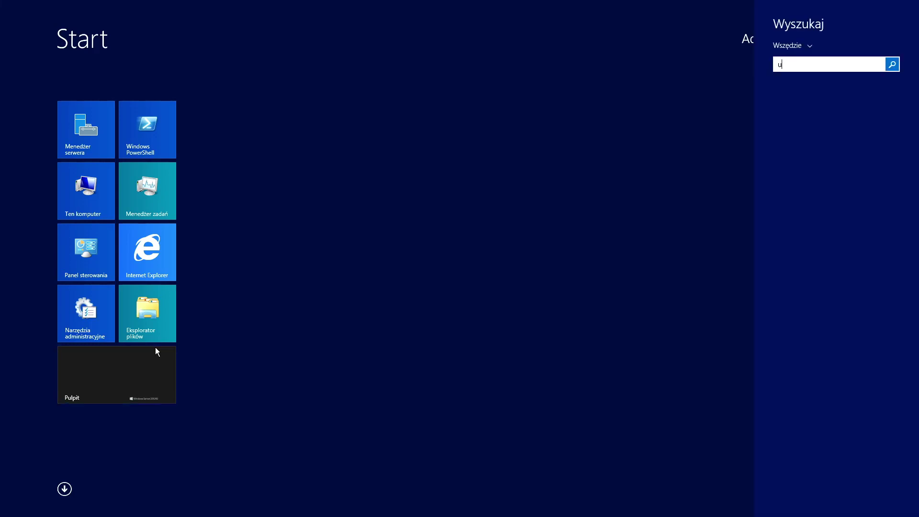
key("Return")
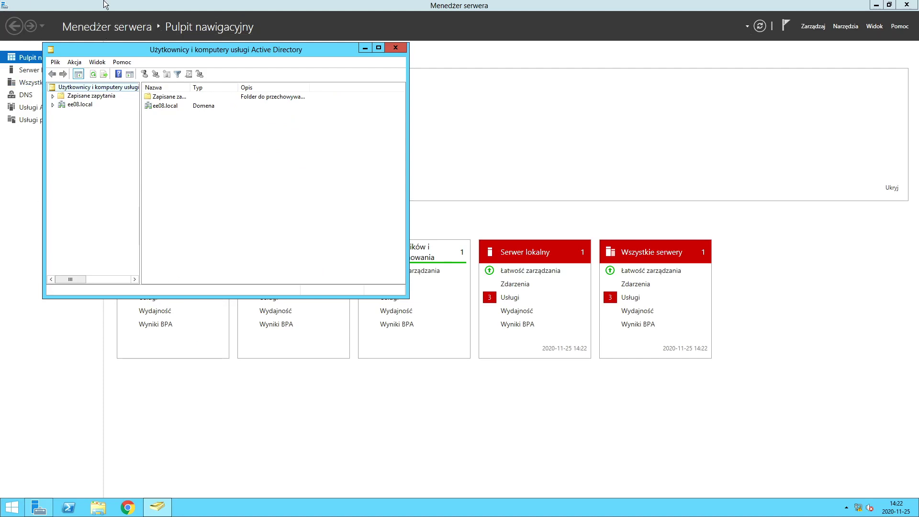
Create an organizational unit named Zarząd in the ee08.local domain, keeping its accidental deletion protection enabled
left_click(53, 105)
right_click(71, 105)
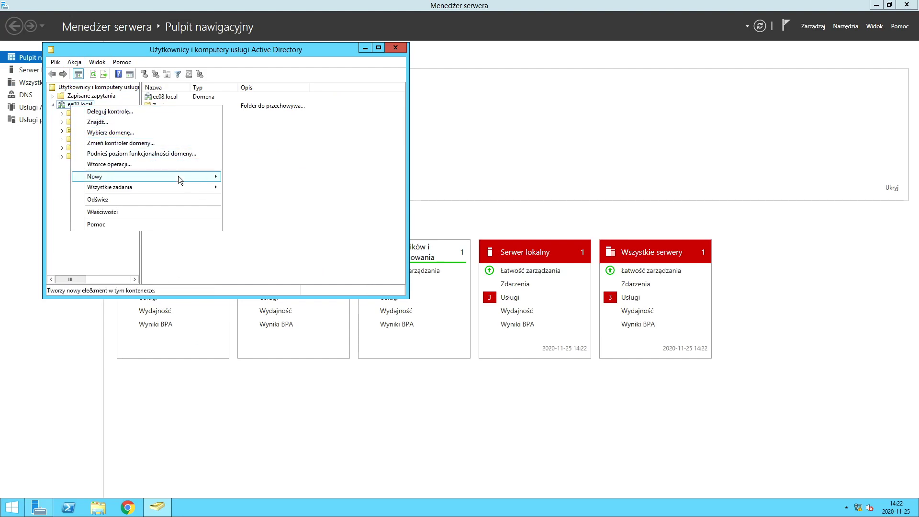
mouse_move(193, 177)
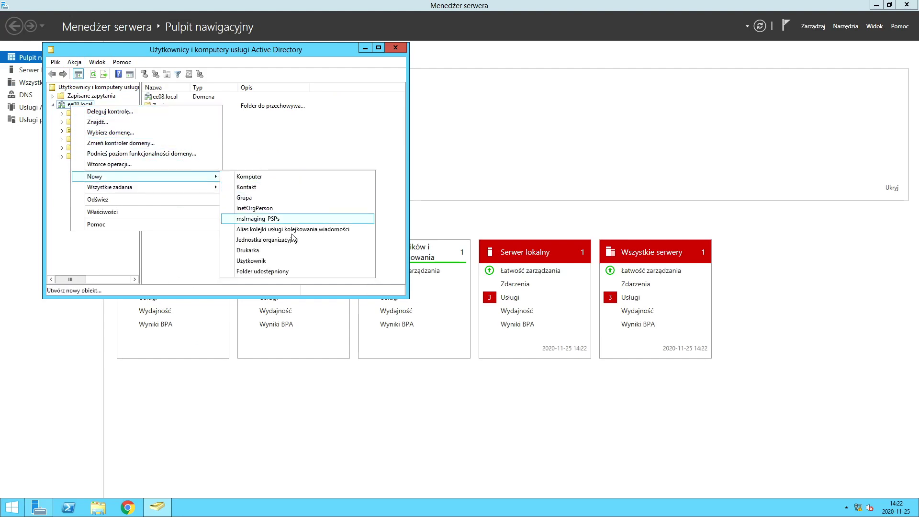
left_click(307, 240)
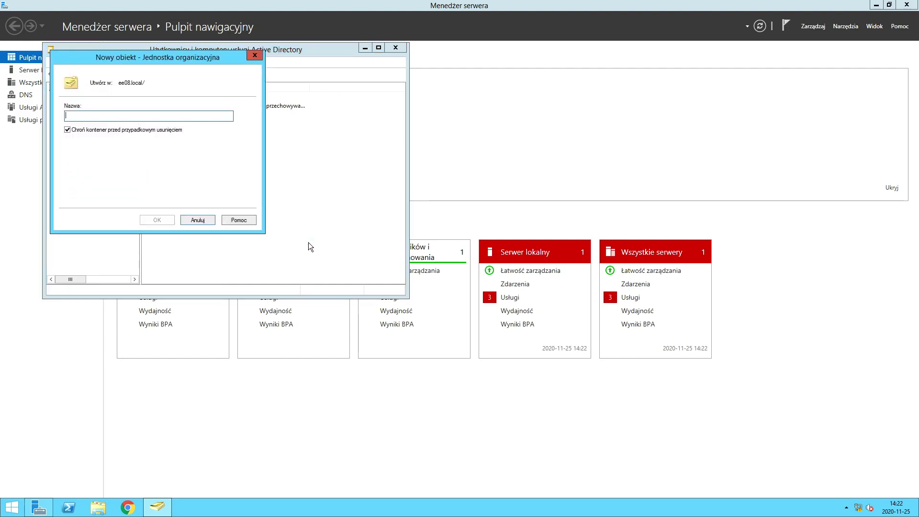
type("Zarząd")
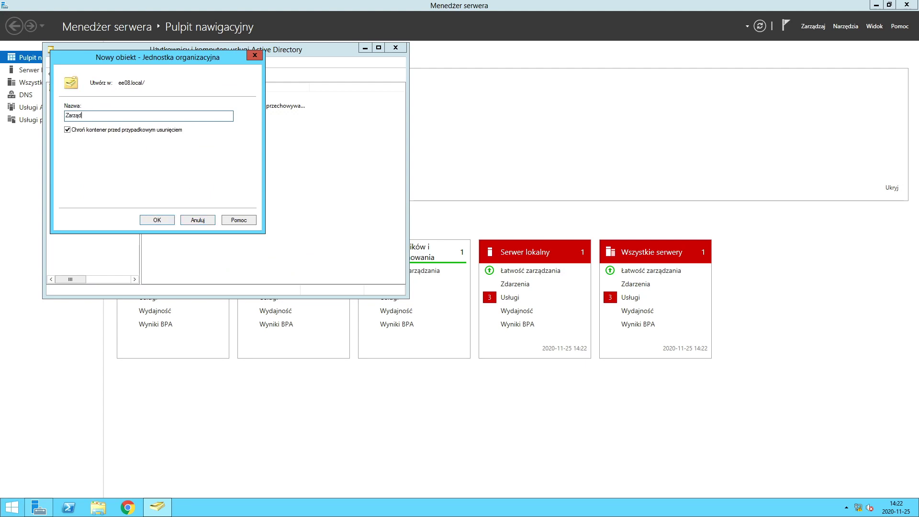
key("Return")
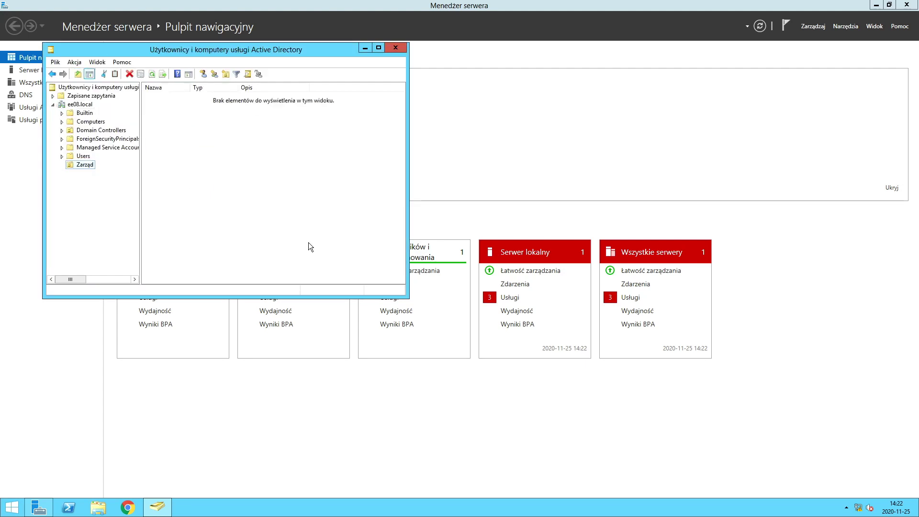
Start a new user in the Zarząd unit, entering the exam sheet's first and last name and the logon name Sekretarka1
right_click(89, 166)
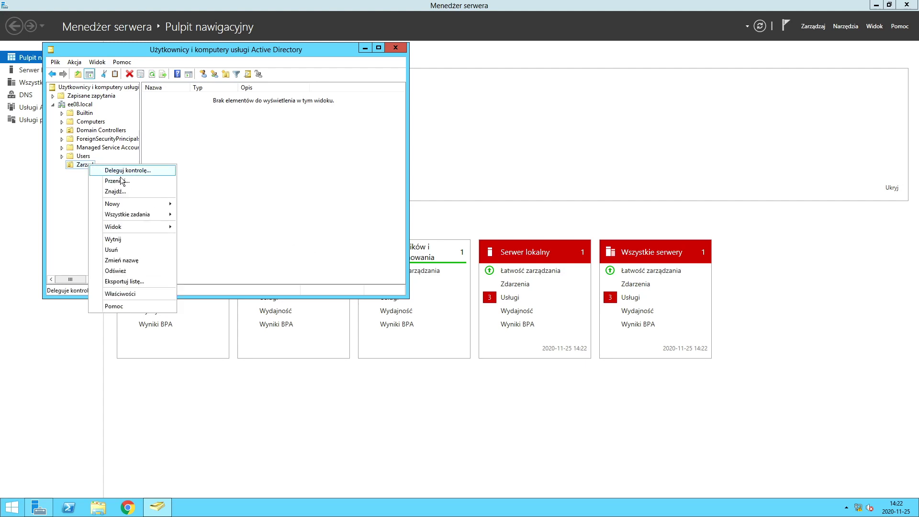
mouse_move(144, 204)
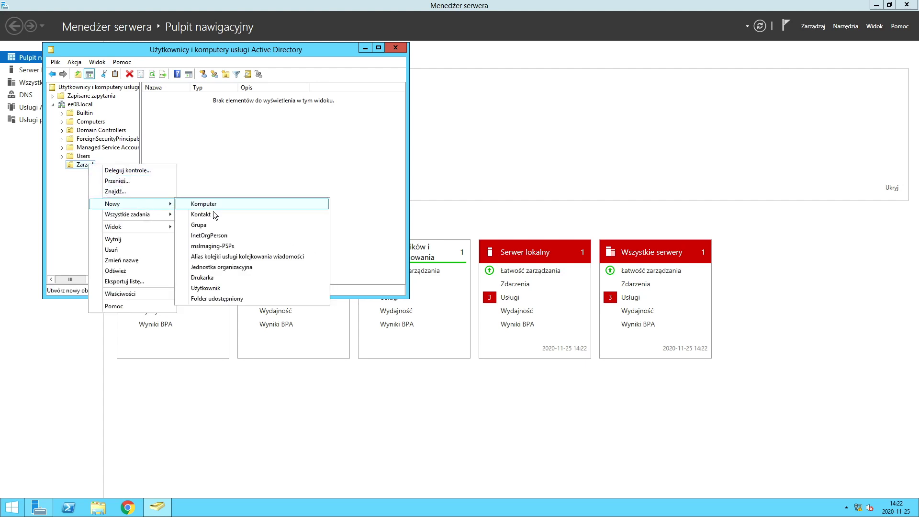
left_click(242, 288)
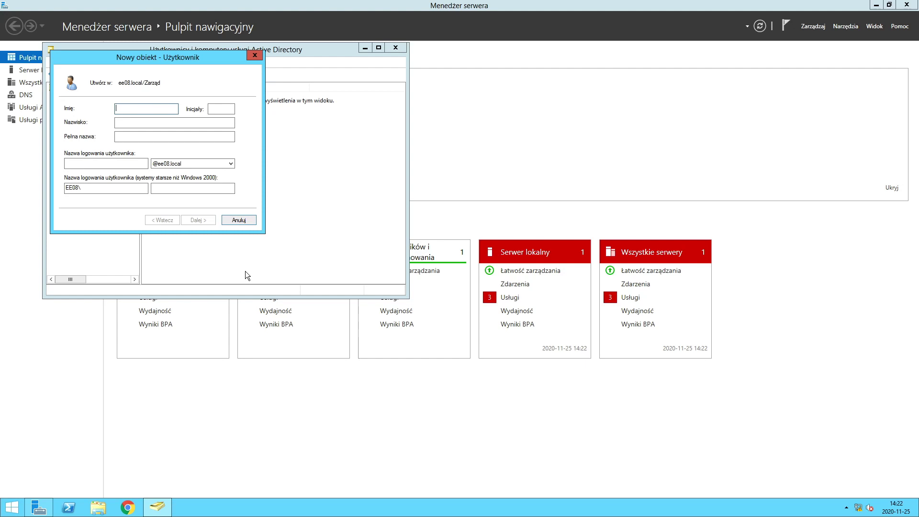
type("Anna")
key("Tab")
key("Tab")
type("Kowal")
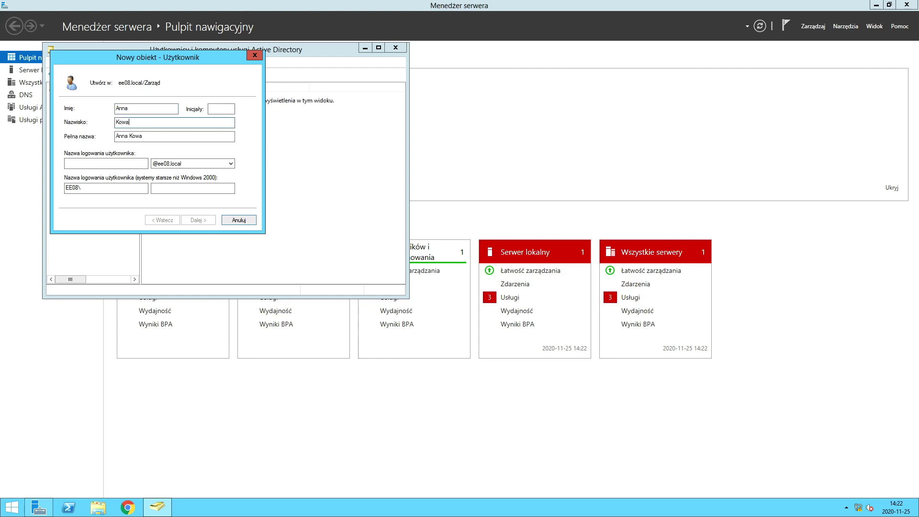
key("Tab")
key("Tab")
type("Sek")
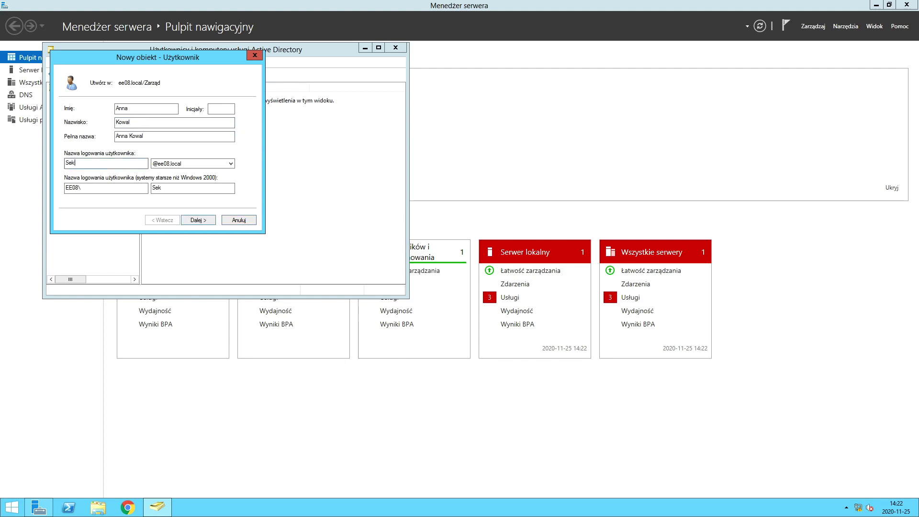
type("retarka1")
key("Return")
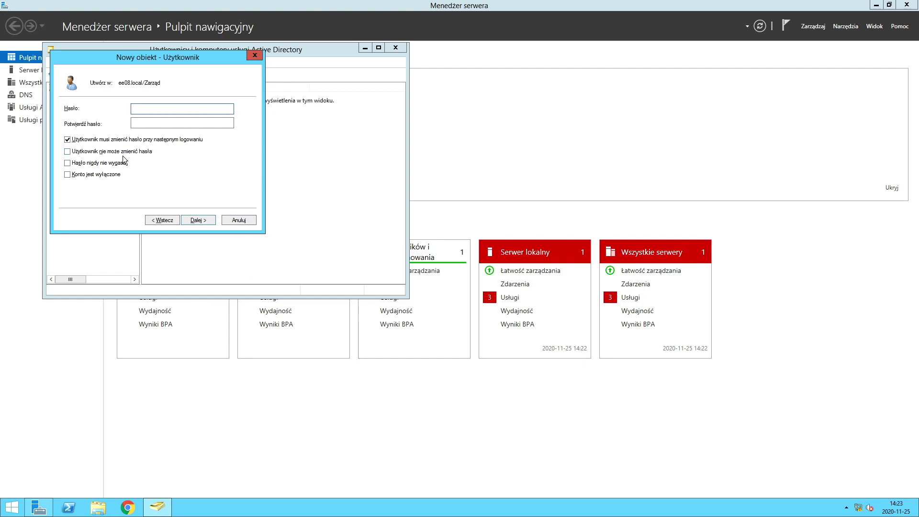
Finish creating the user without requiring a password change at next logon, entering and confirming the account password
left_click(133, 140)
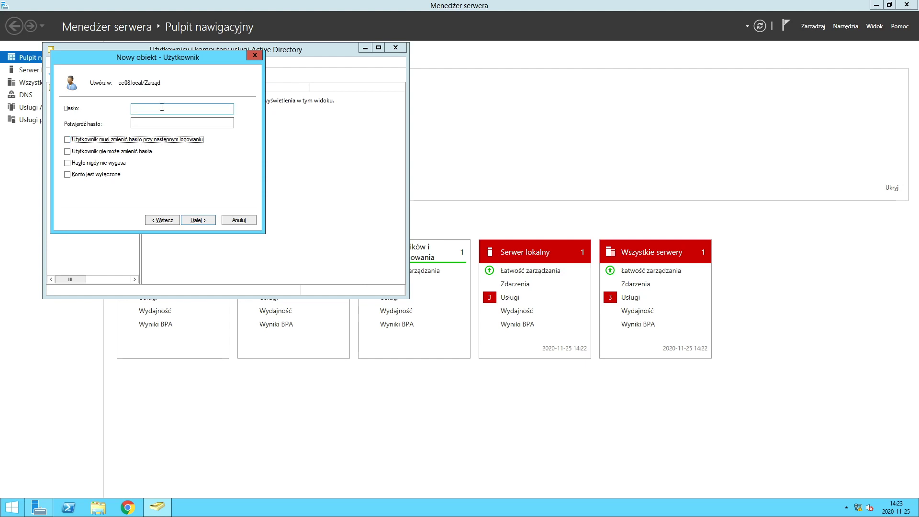
left_click(162, 107)
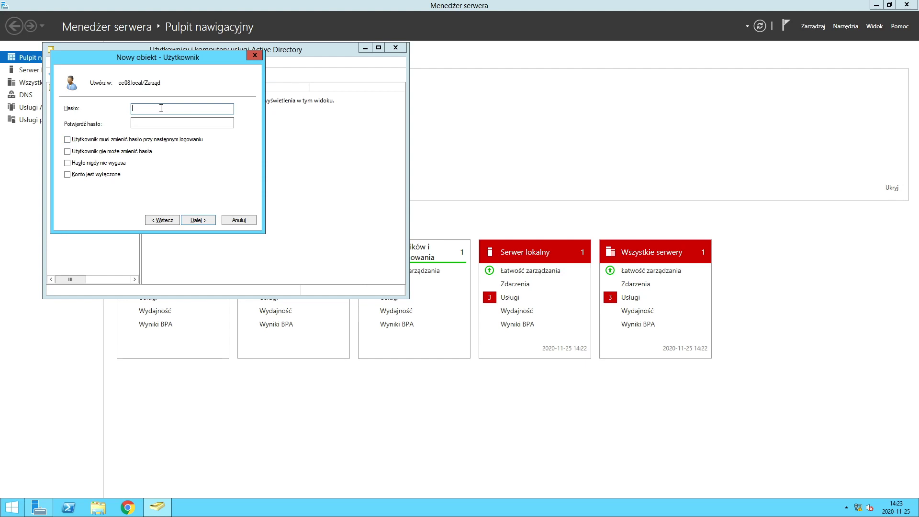
type("***********")
left_click(134, 123)
type("****")
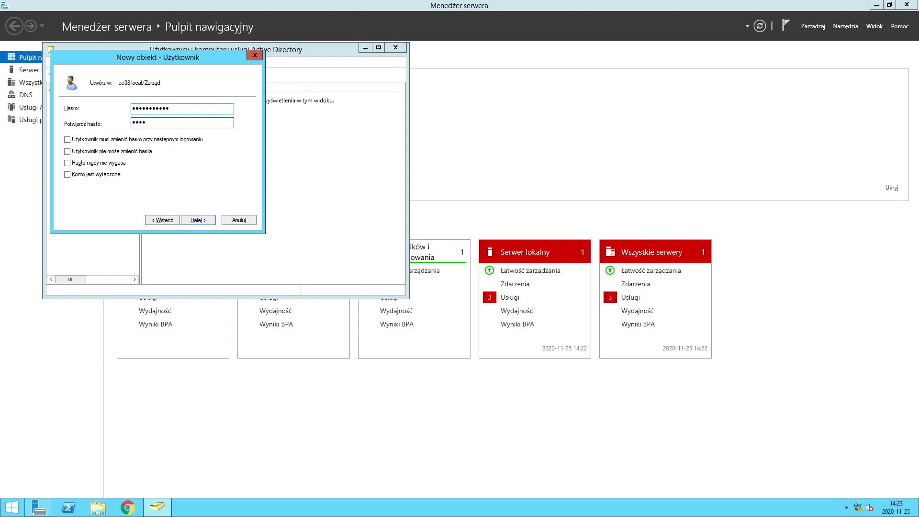
type("******")
key("Return")
key("Return")
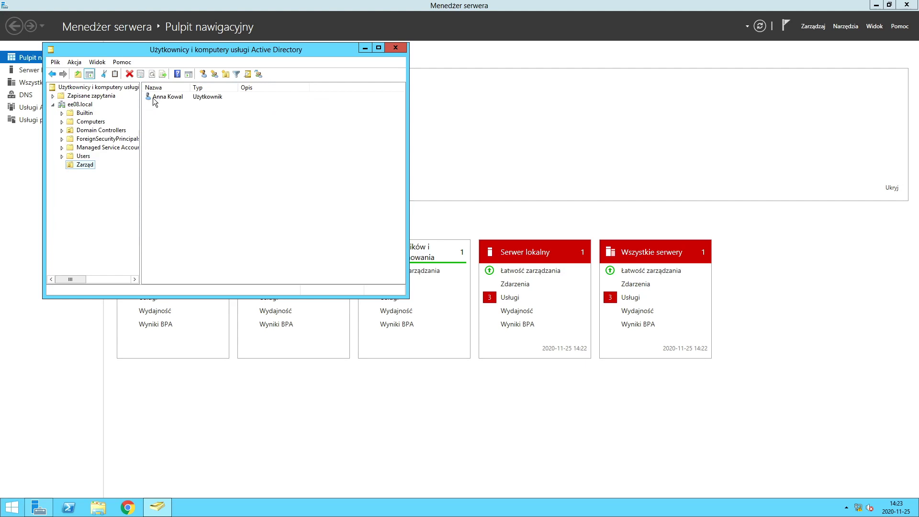
In the new user's account options, enable only "Użytkownik nie może zmienić hasła" and save the properties
double_click(154, 97)
left_click(182, 81)
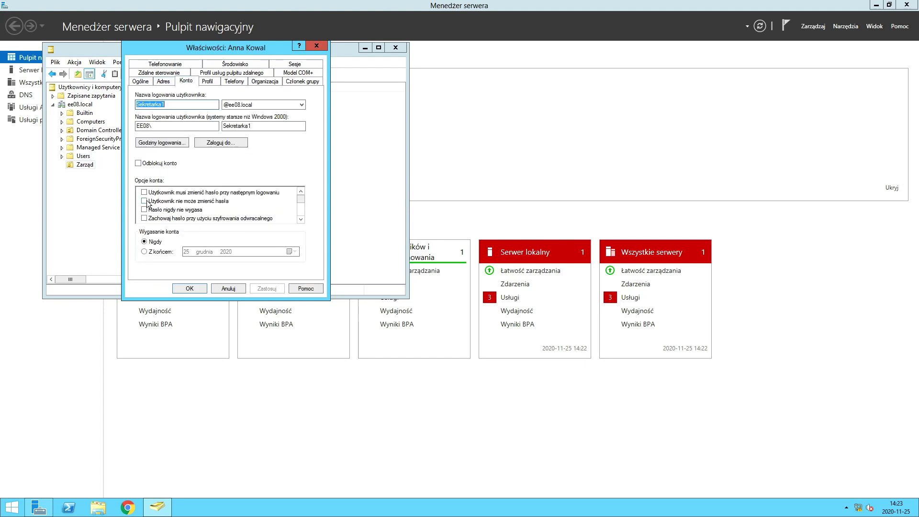
left_click(145, 201)
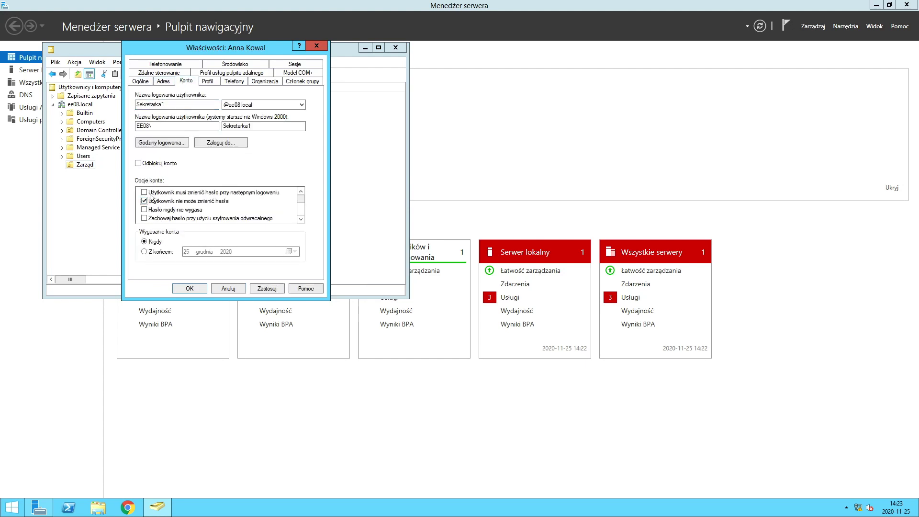
left_click(144, 201)
left_click(144, 193)
left_click(276, 290)
left_click(144, 201)
left_click(256, 288)
left_click(549, 291)
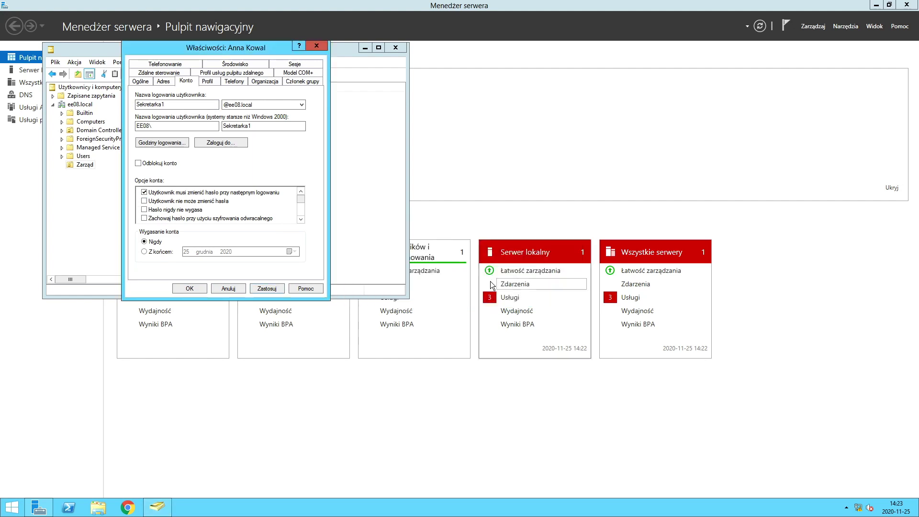
left_click(144, 193)
left_click(144, 201)
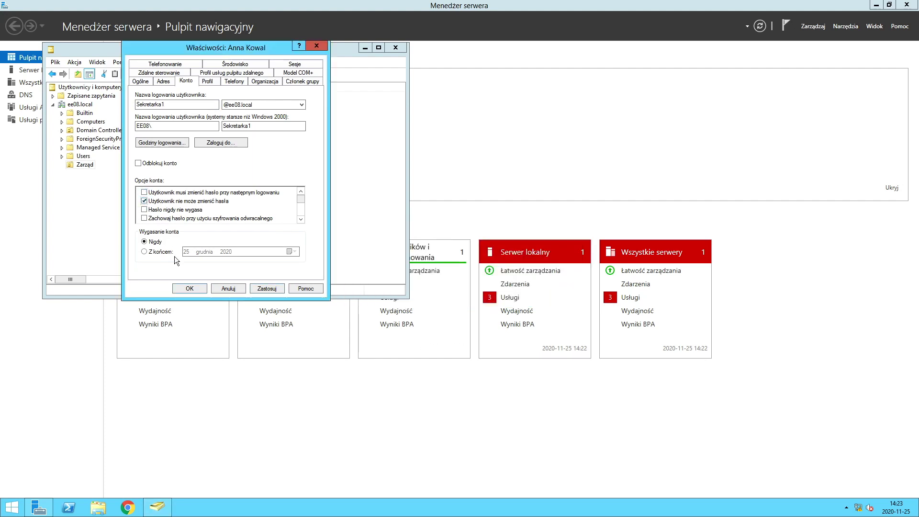
left_click(189, 289)
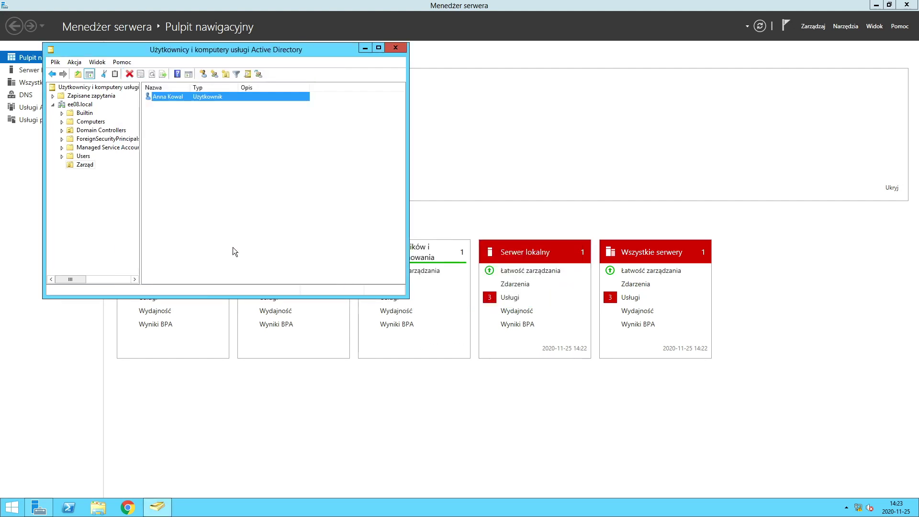
Check the saved account options of the user in Zarząd, then close Active Directory Users and Computers
double_click(186, 102)
left_click(191, 82)
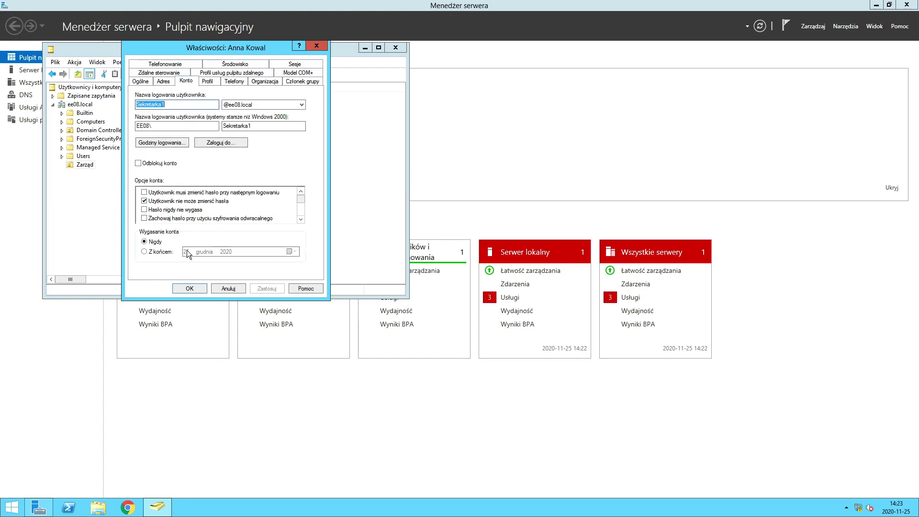
left_click(189, 288)
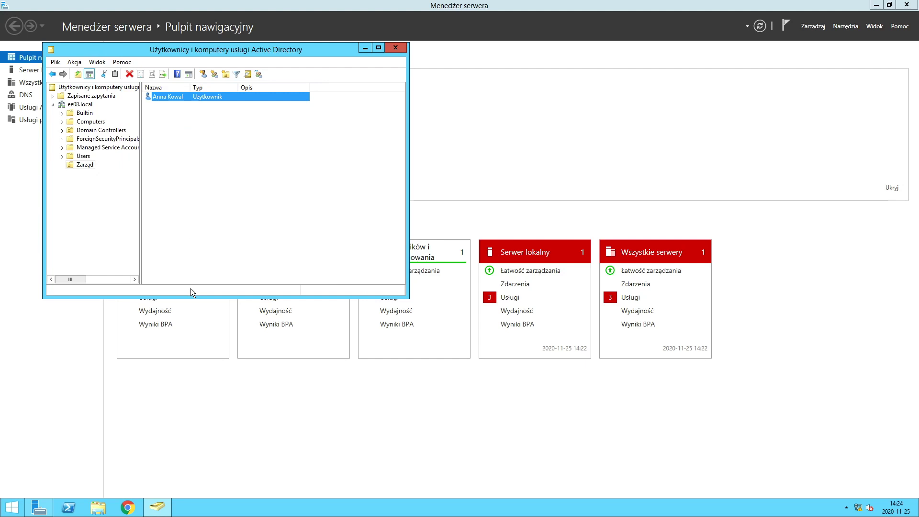
left_click(399, 49)
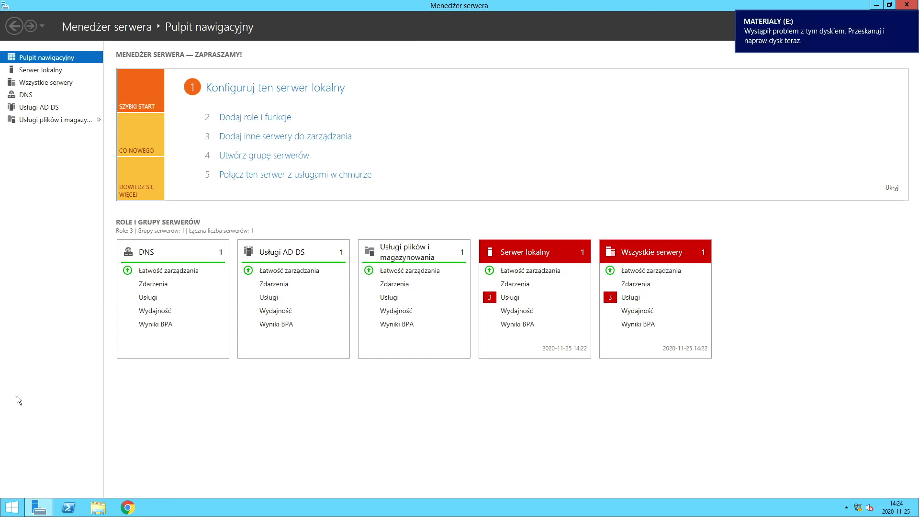
Browse the MATERIAŁY (E:) drive to the LJM1130_M1210-HB-win64-pl folder in DRUKARKA, examine the driver files and close the window
left_click(11, 507)
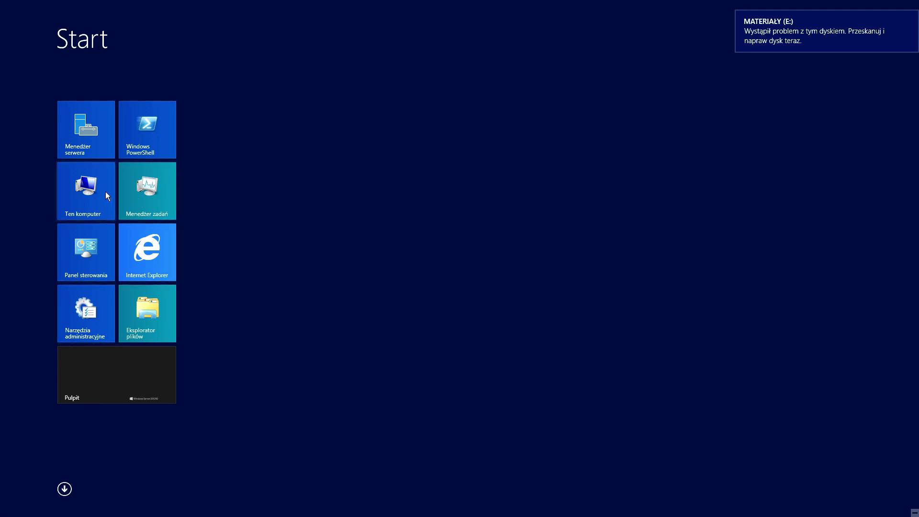
mouse_move(845, 31)
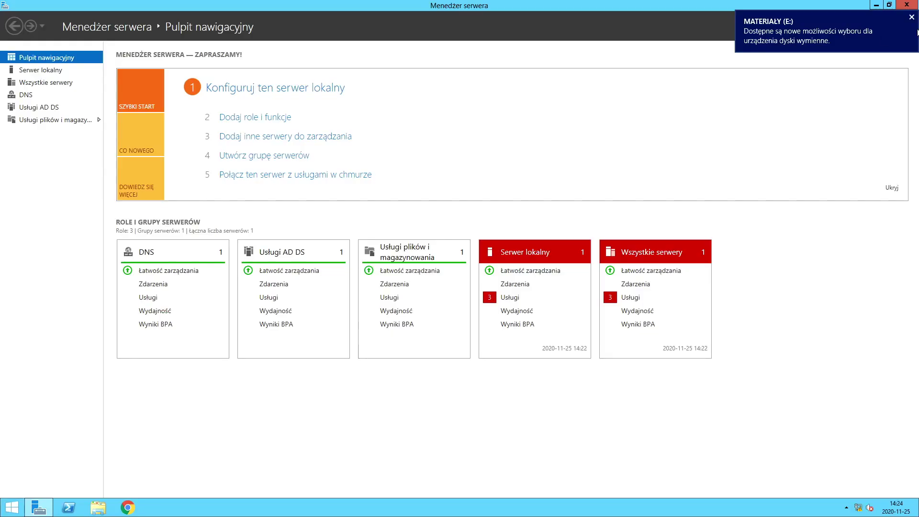
left_click(910, 23)
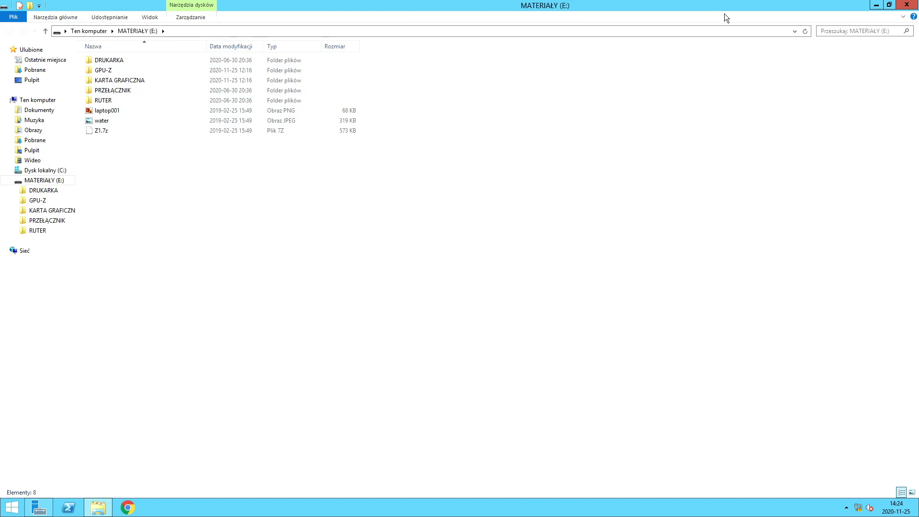
double_click(176, 61)
double_click(181, 64)
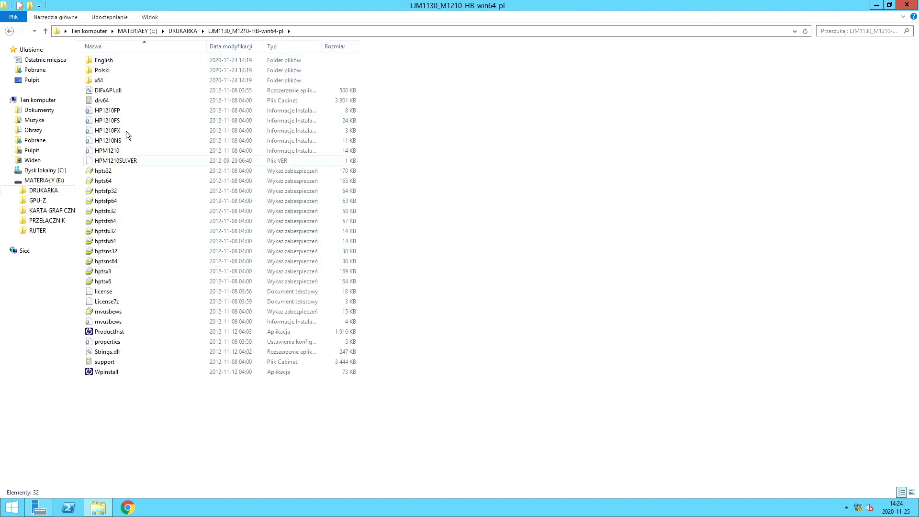
left_click(907, 5)
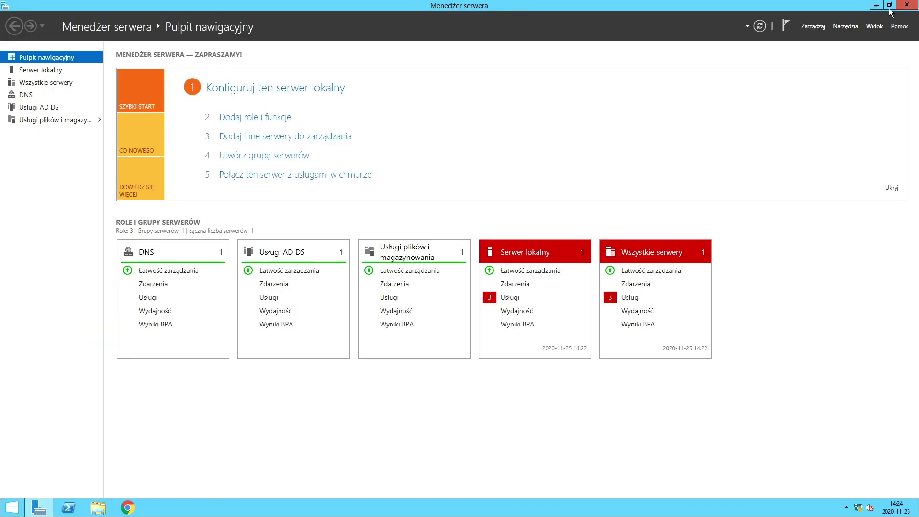
Search for Urządzenia i drukarki and start adding the HP LaserJet Professional M1217nfw MFP network printer at 192.168.100.250
key("super")
type("d")
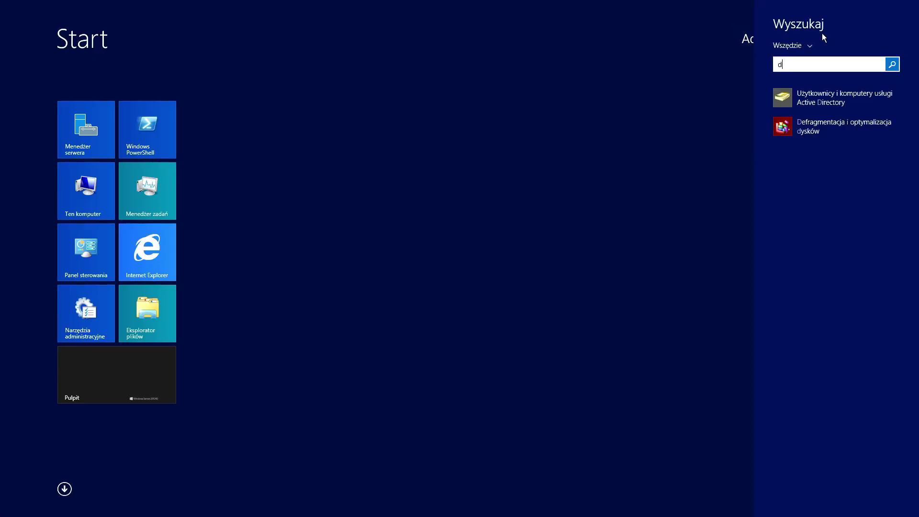
type("ruk")
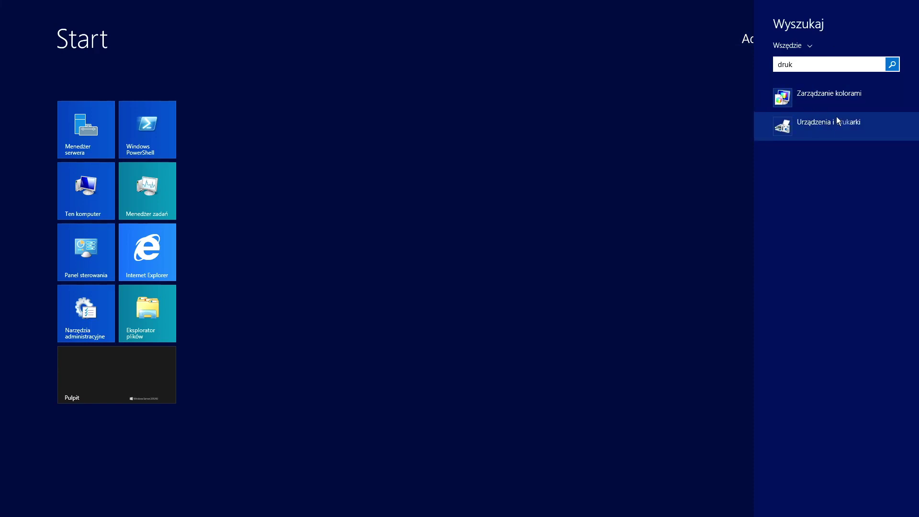
left_click(836, 122)
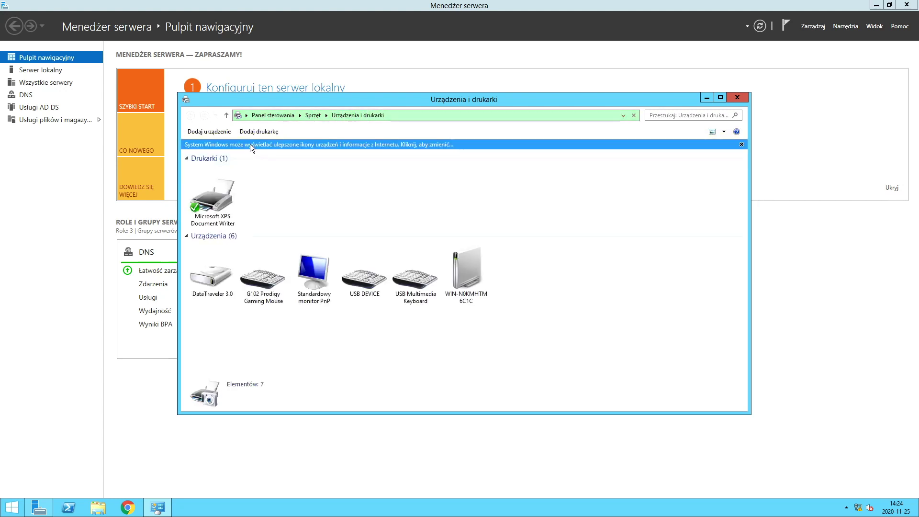
left_click(258, 131)
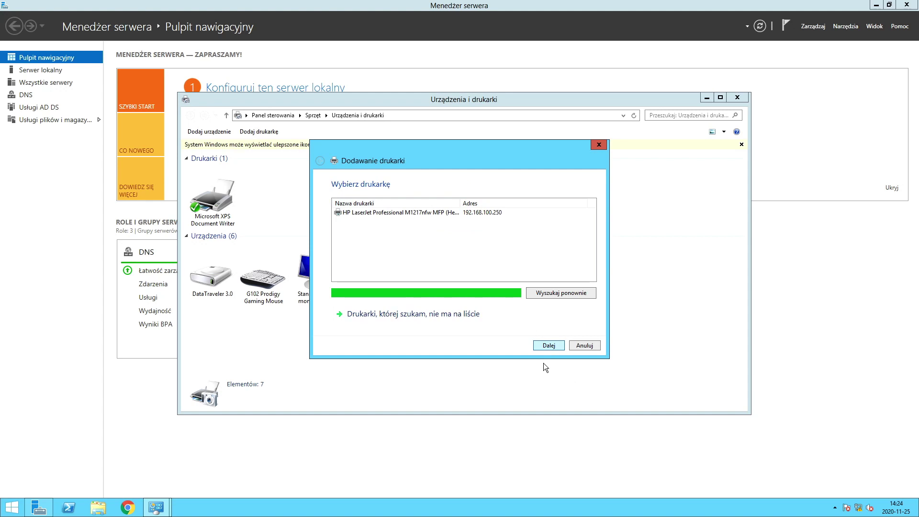
left_click(546, 345)
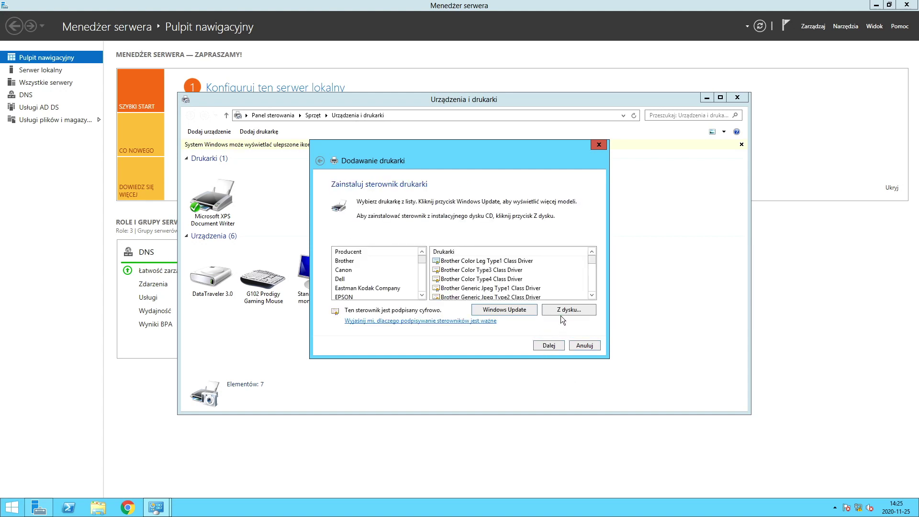
Load the printer driver from disk, using HP1210FP.INF in E:\DRUKARKA\LJM1130_M1210-HB-win64-pl
left_click(562, 309)
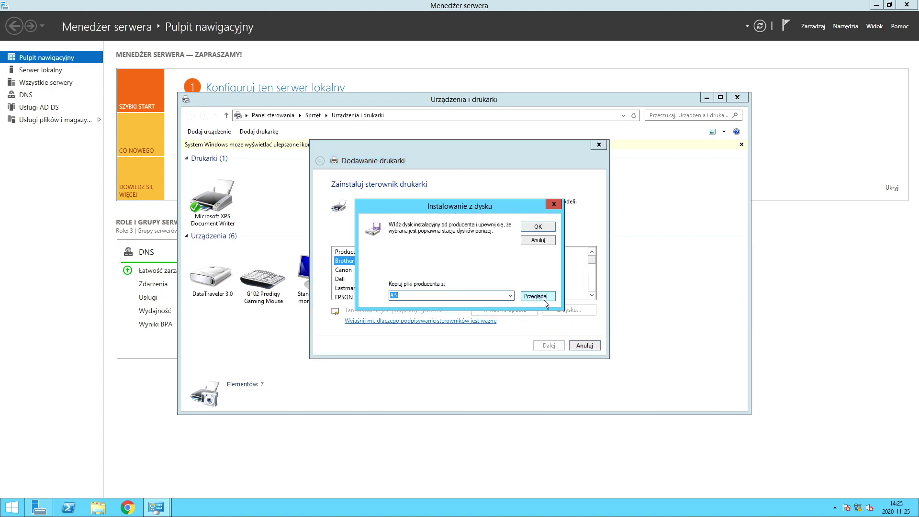
left_click(544, 299)
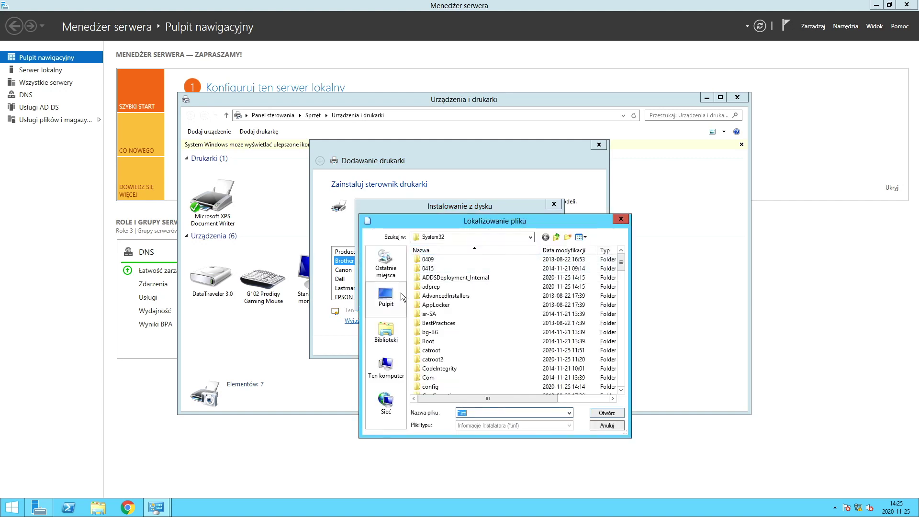
left_click(386, 297)
double_click(539, 268)
scroll(498, 326, "down", 3)
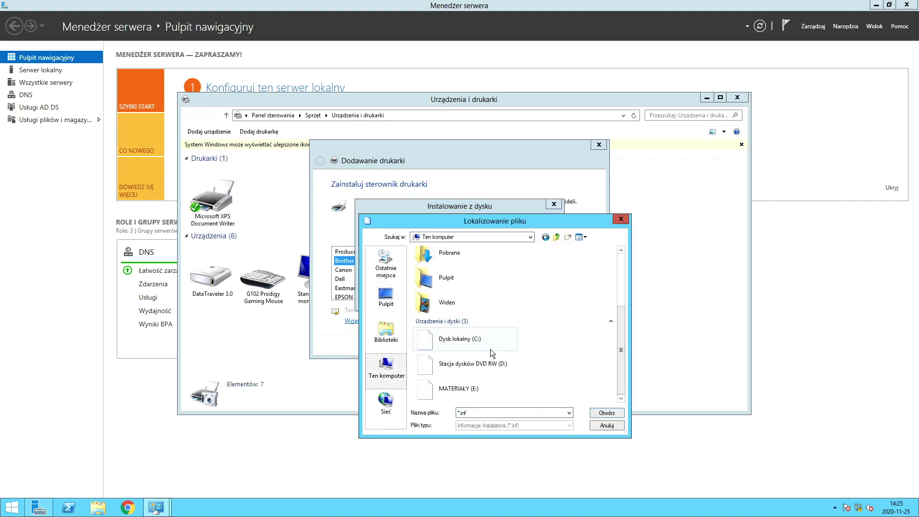
double_click(476, 387)
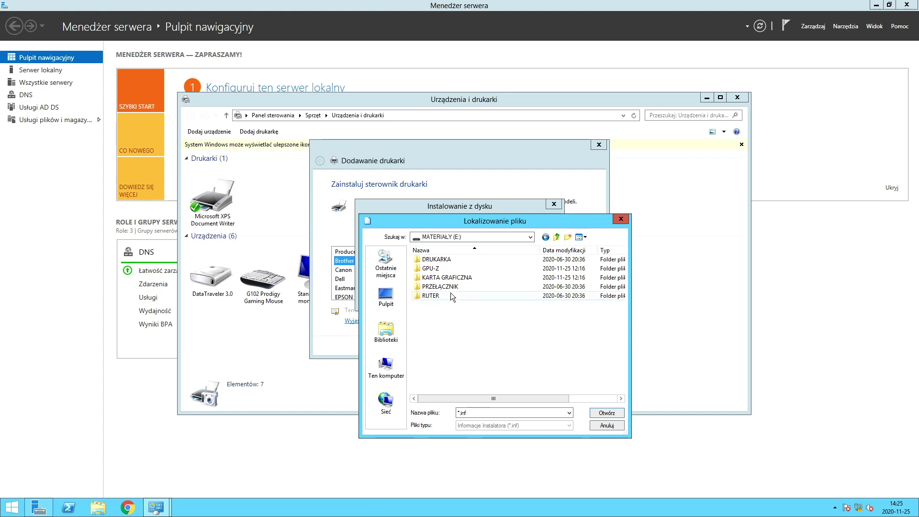
double_click(447, 260)
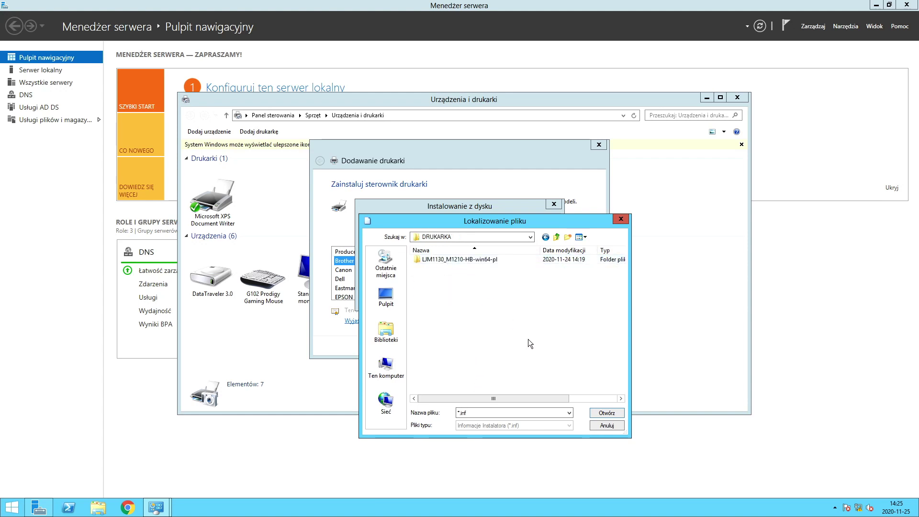
double_click(484, 261)
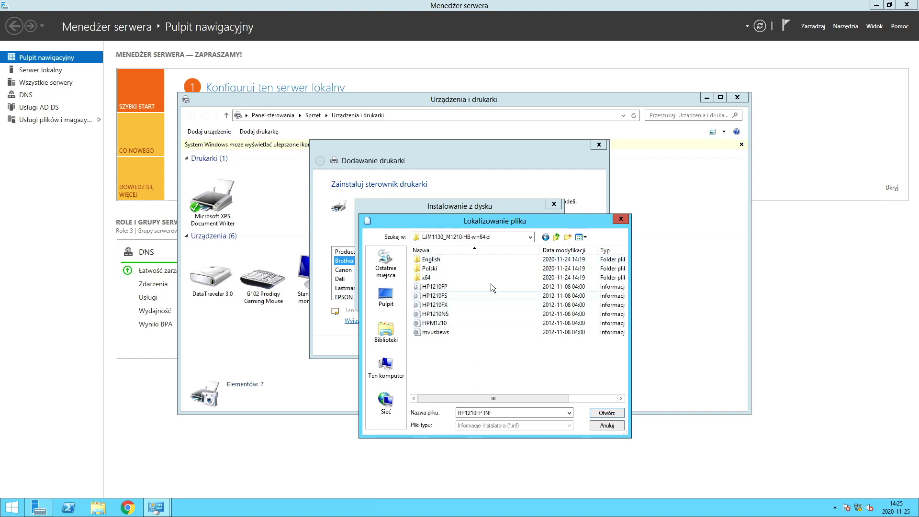
double_click(463, 288)
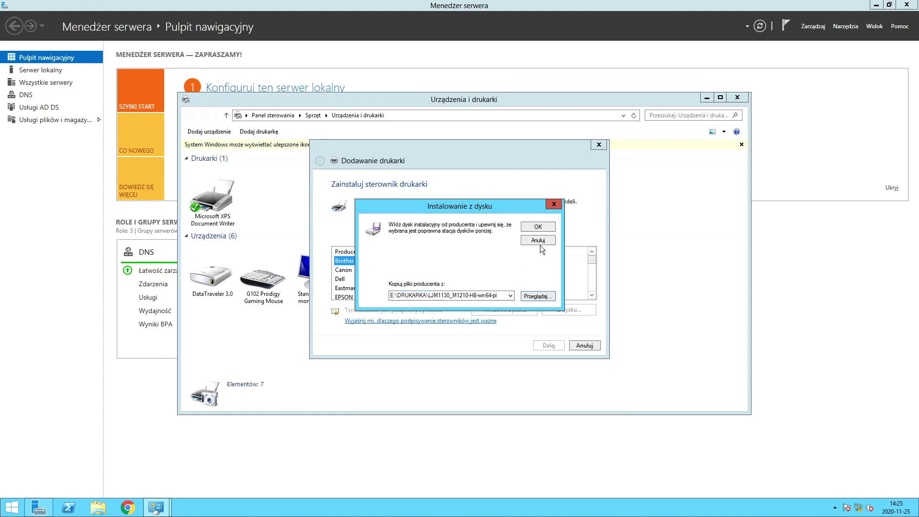
left_click(537, 226)
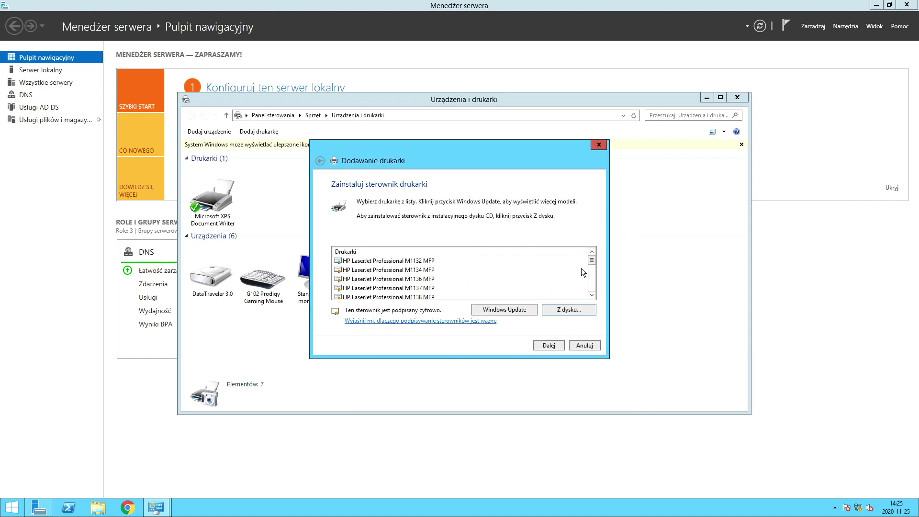
Install the HP LaserJet Professional M1217nfw MFP driver, keeping the suggested printer name
left_click_drag(591, 262, 601, 284)
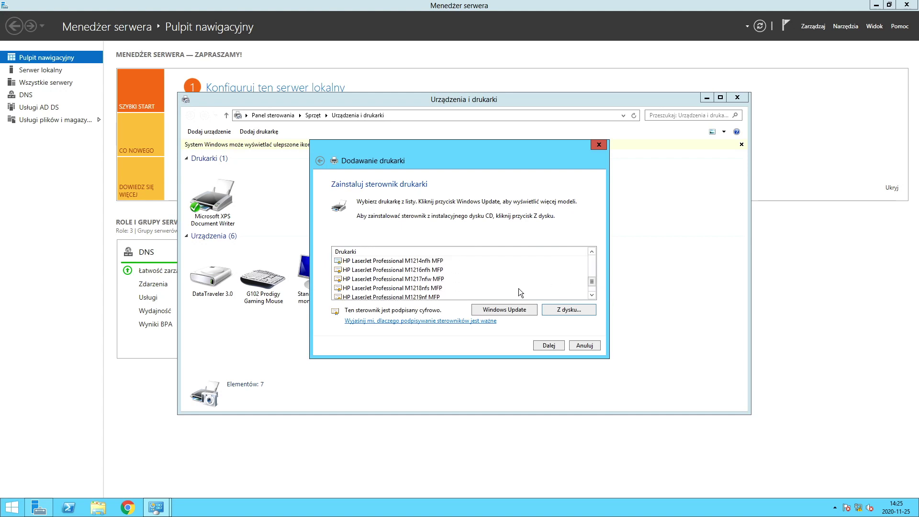
left_click(430, 280)
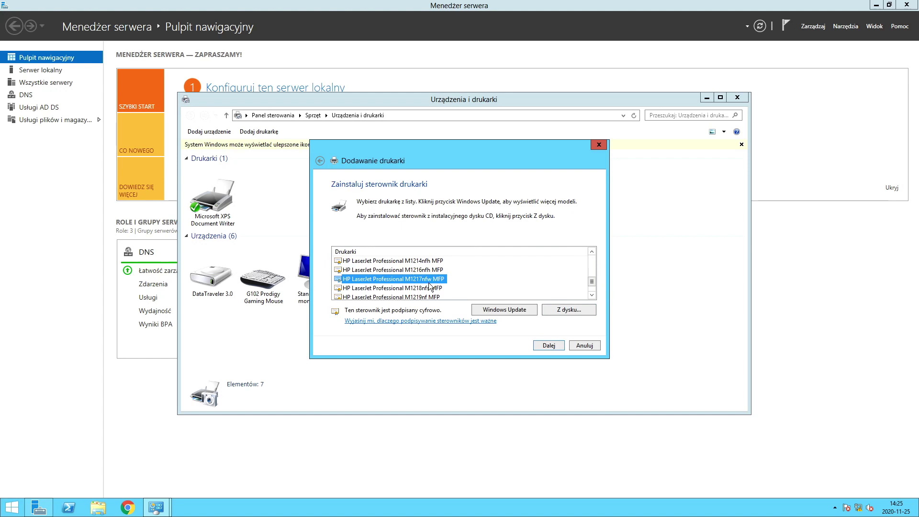
left_click(547, 345)
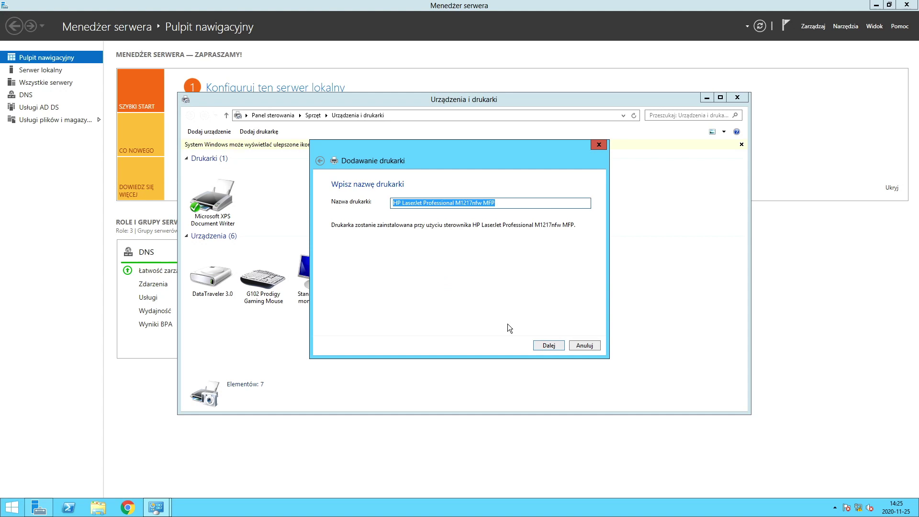
left_click(552, 347)
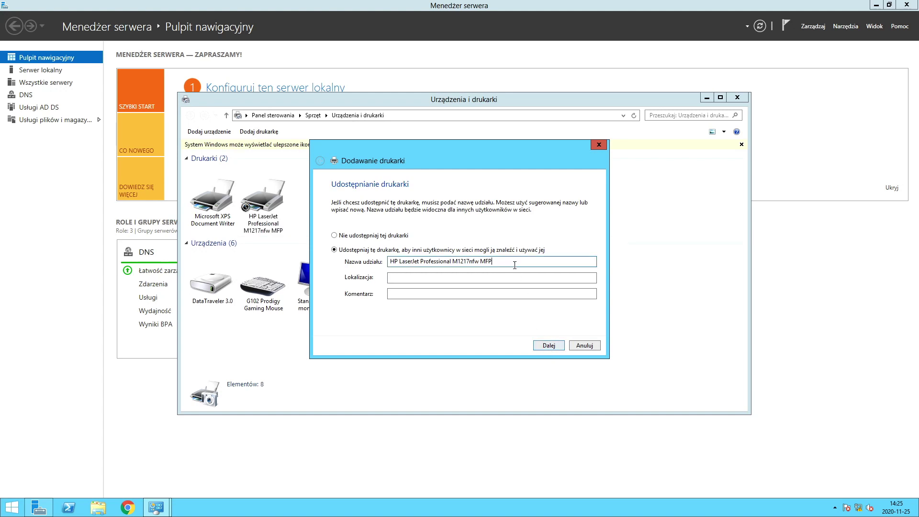
Share the new printer on the network under the share name Drukarka-X and finish adding it
left_click_drag(513, 263, 340, 270)
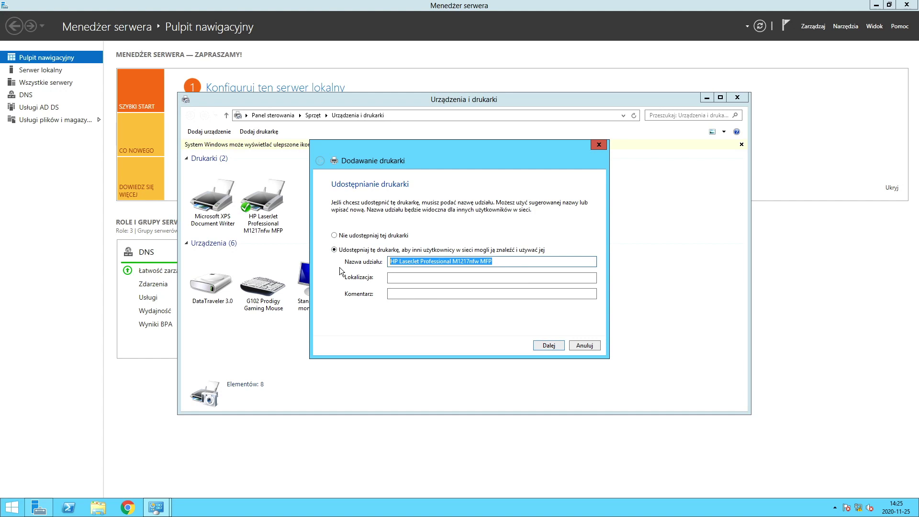
type("Drukarka")
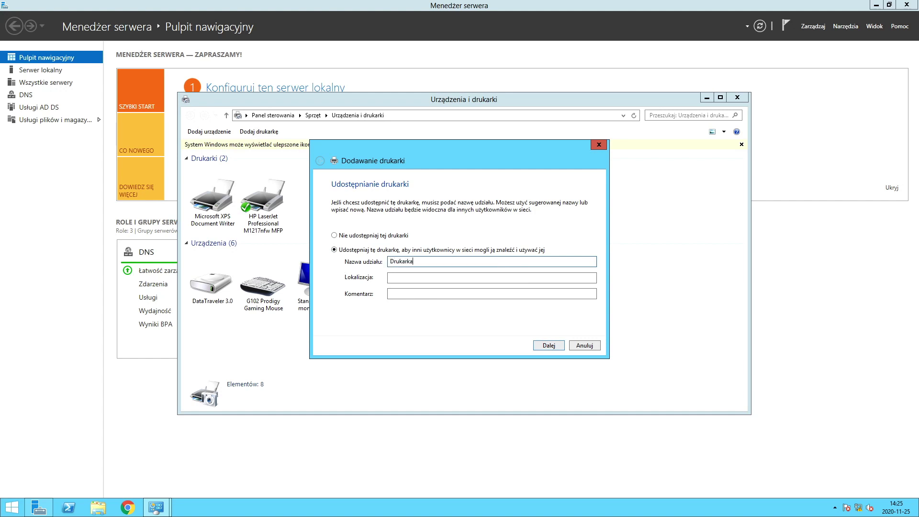
type("-X")
left_click(551, 348)
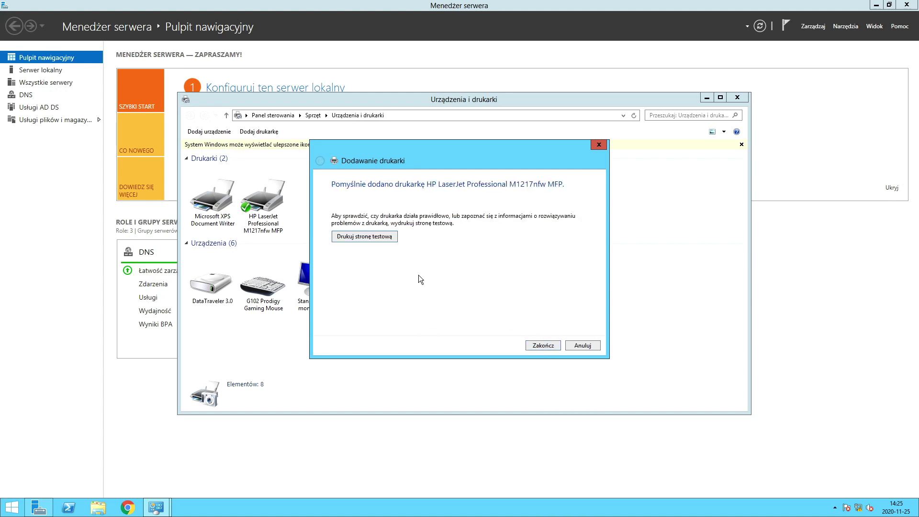
left_click(540, 347)
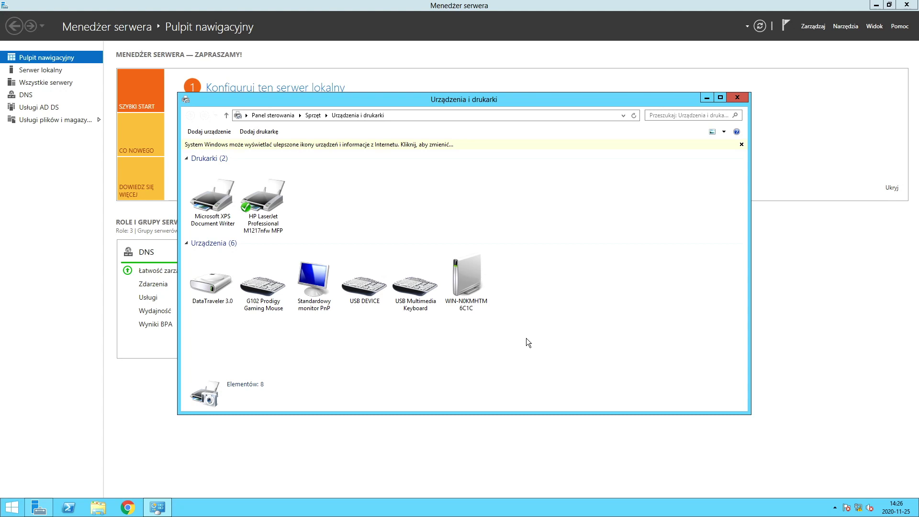
right_click(278, 208)
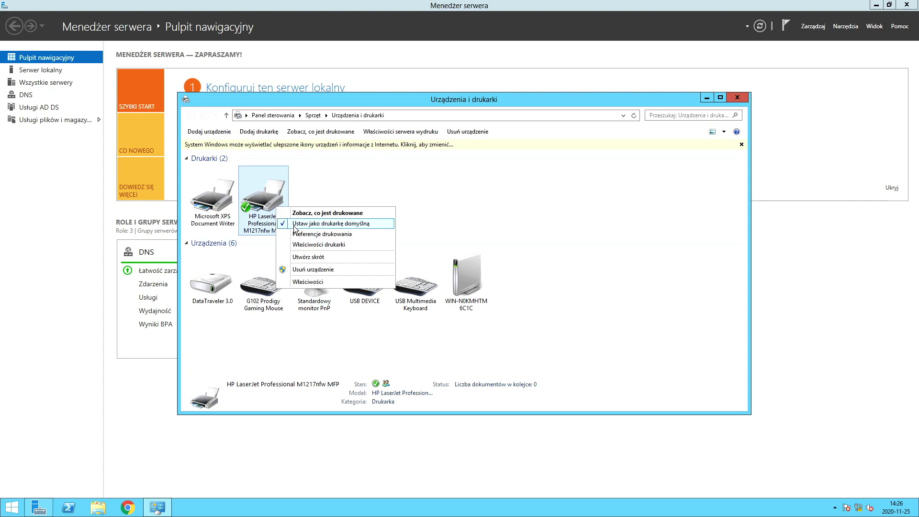
left_click(336, 283)
left_click(467, 214)
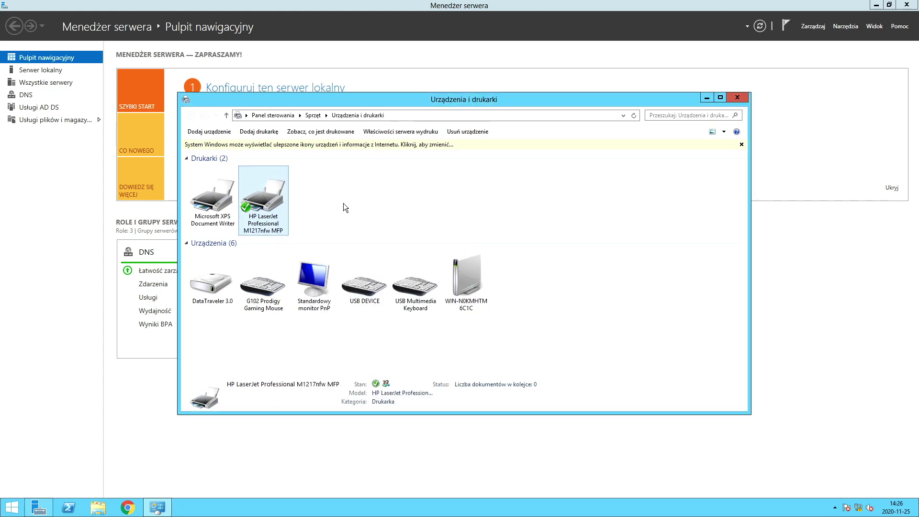
In the HP LaserJet Professional M1217nfw MFP printer properties, limit the printer's availability to 07:00 through 20:00
right_click(269, 199)
left_click(335, 236)
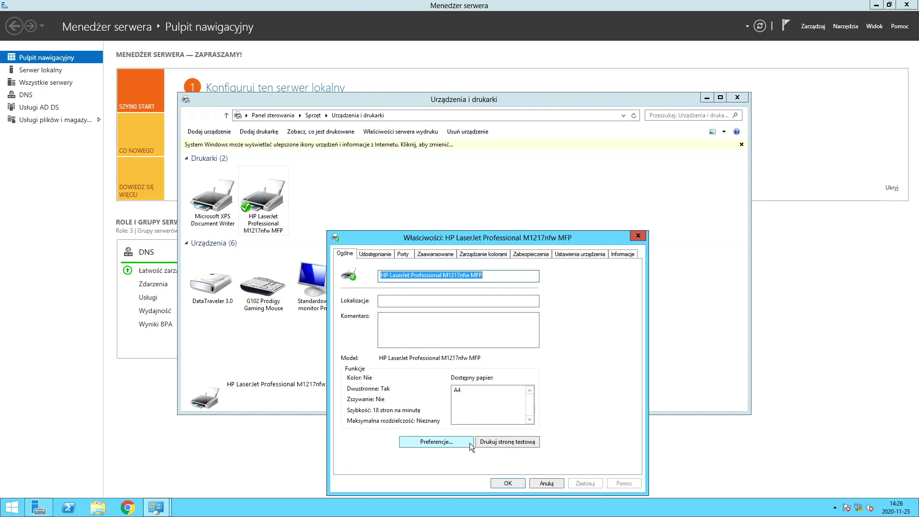
left_click(386, 255)
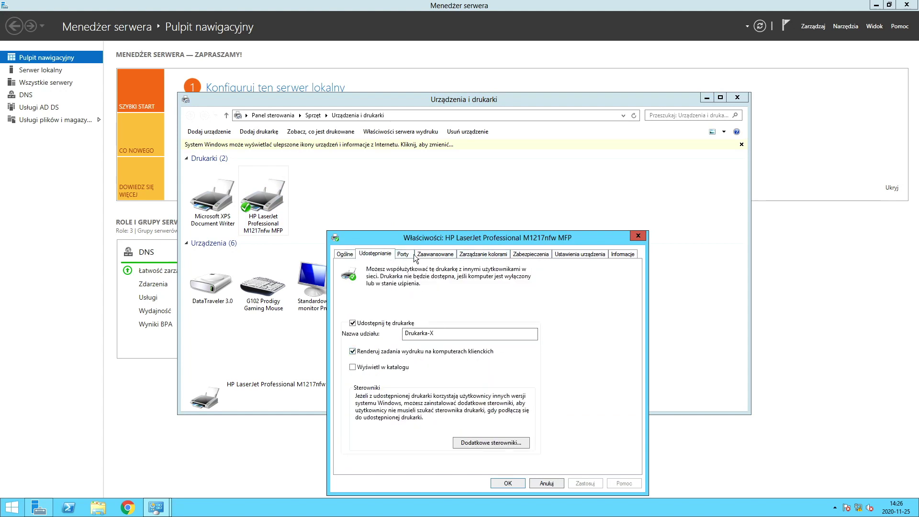
left_click(406, 255)
left_click(427, 254)
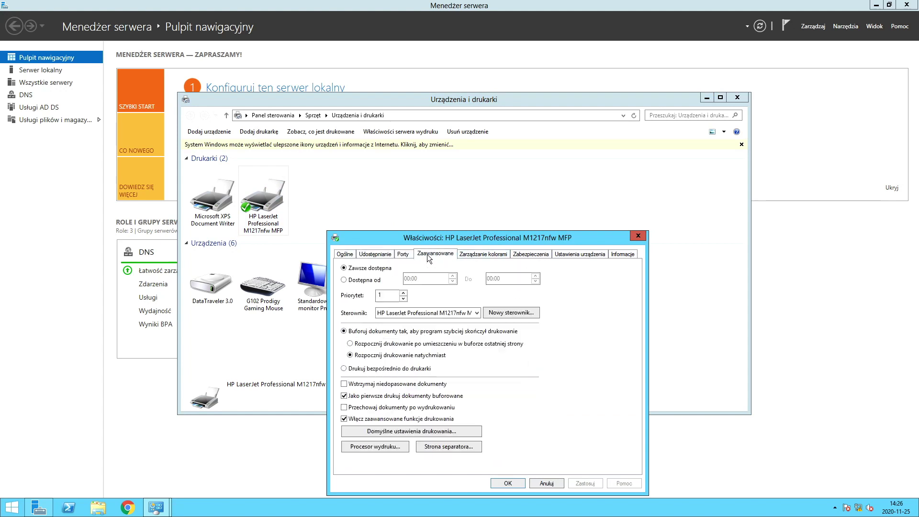
left_click(358, 281)
left_click(407, 278)
left_click(489, 278)
type("20")
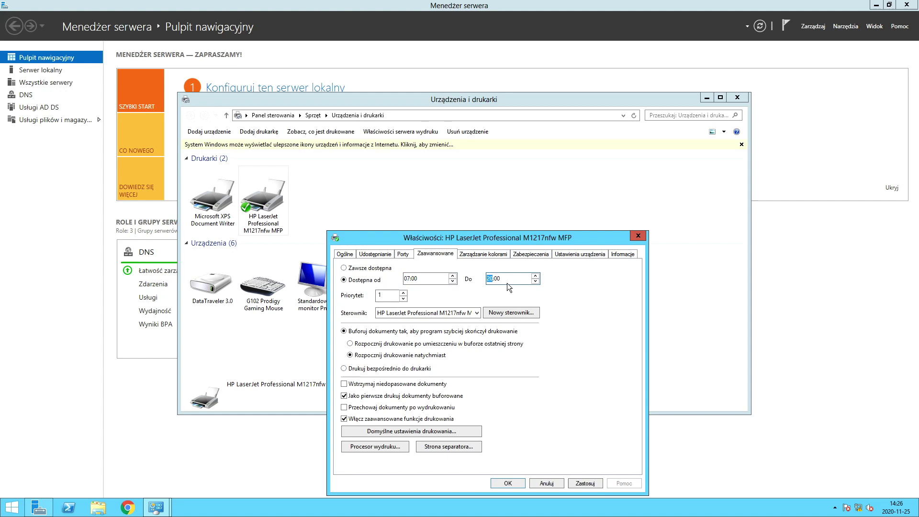
left_click(393, 294)
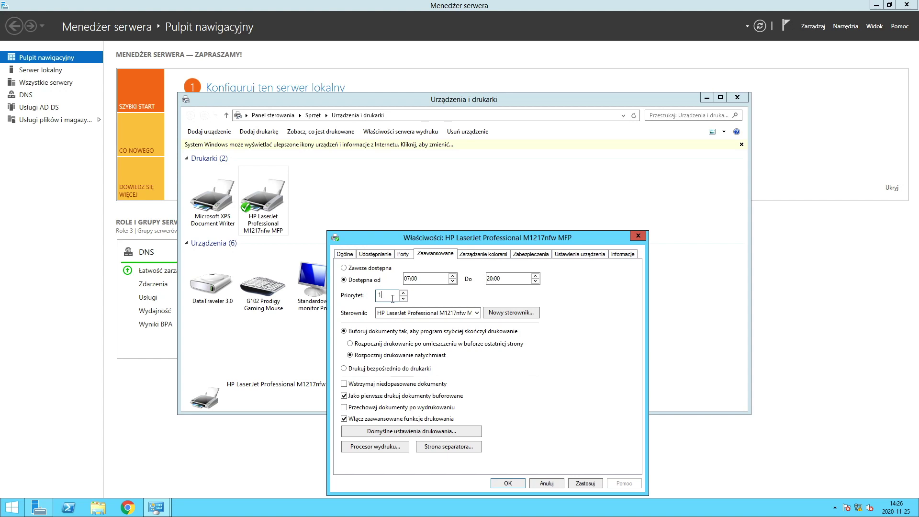
Set the printer's default printing settings to 2 pages per sheet with Pozioma orientation, and save the printer properties
left_click(457, 433)
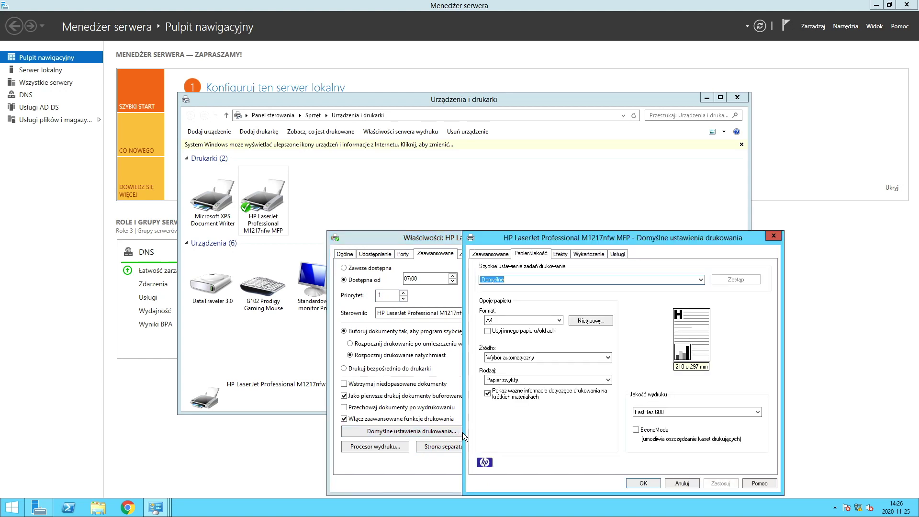
left_click(501, 254)
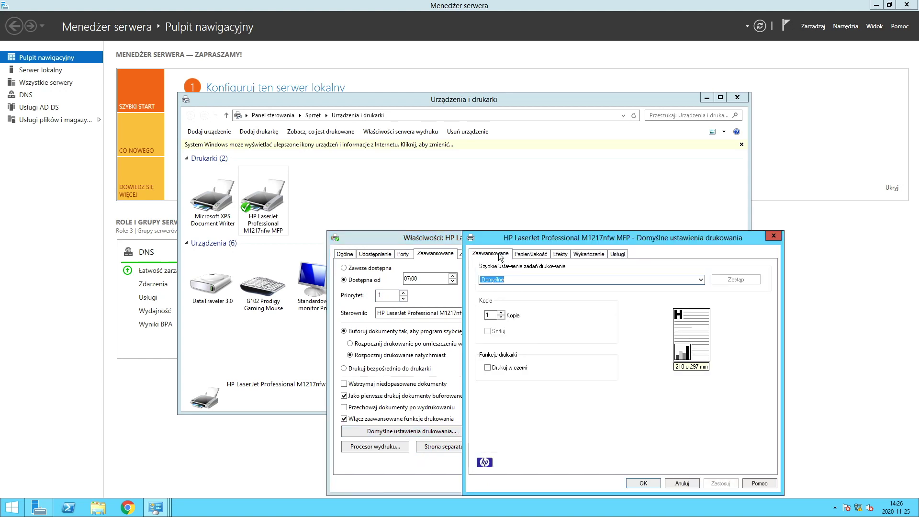
left_click(531, 255)
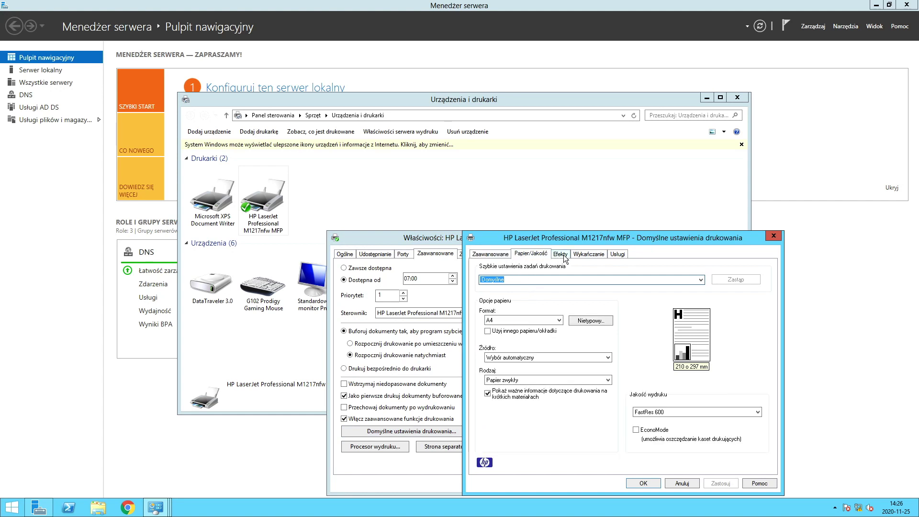
left_click(565, 257)
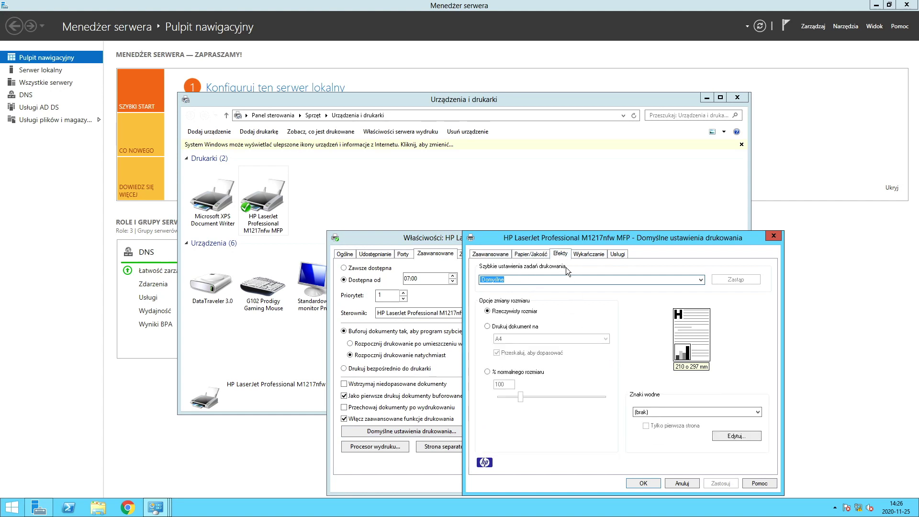
left_click(587, 257)
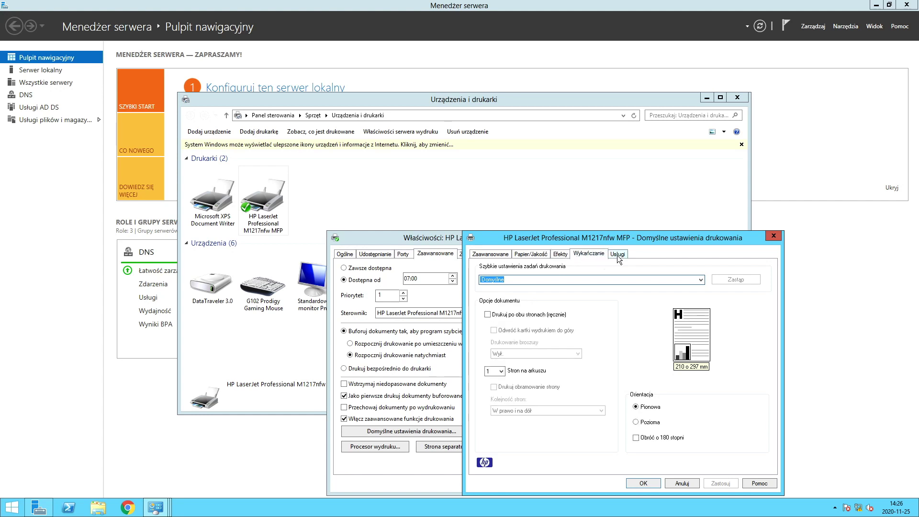
left_click(496, 371)
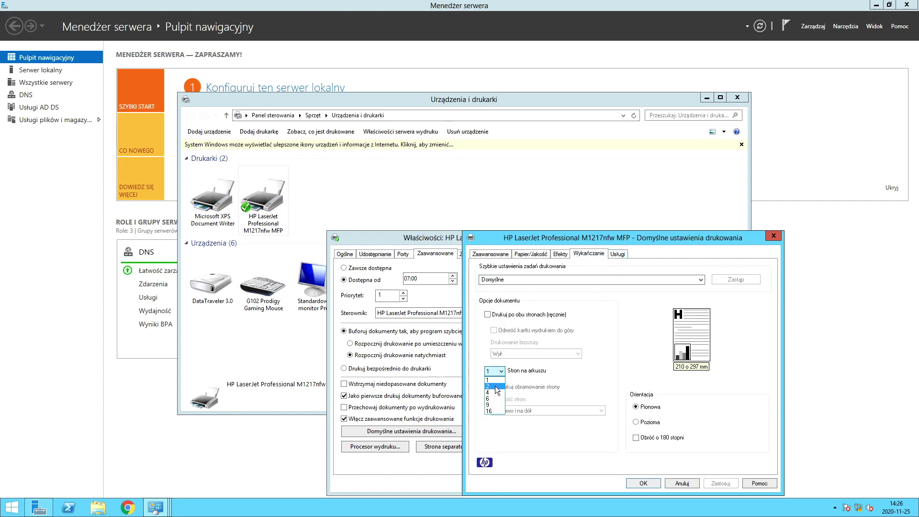
left_click(496, 386)
left_click(651, 423)
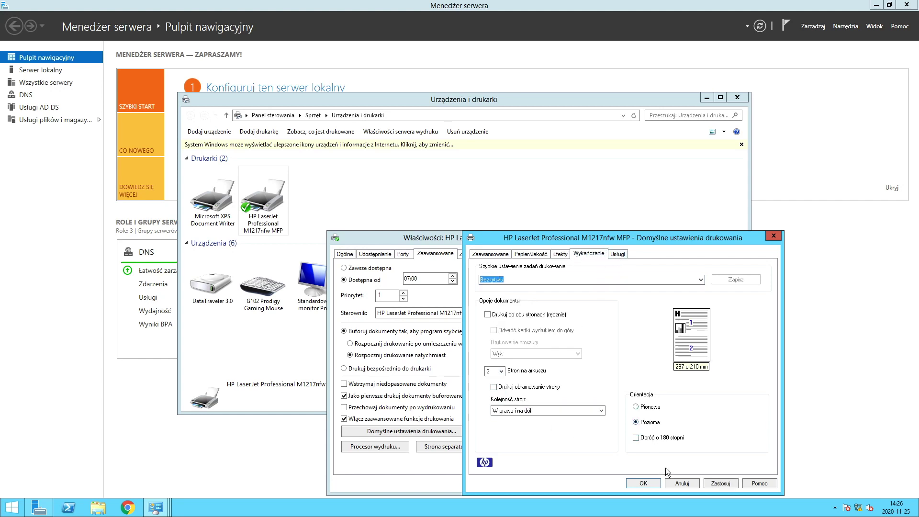
left_click(642, 482)
left_click(508, 479)
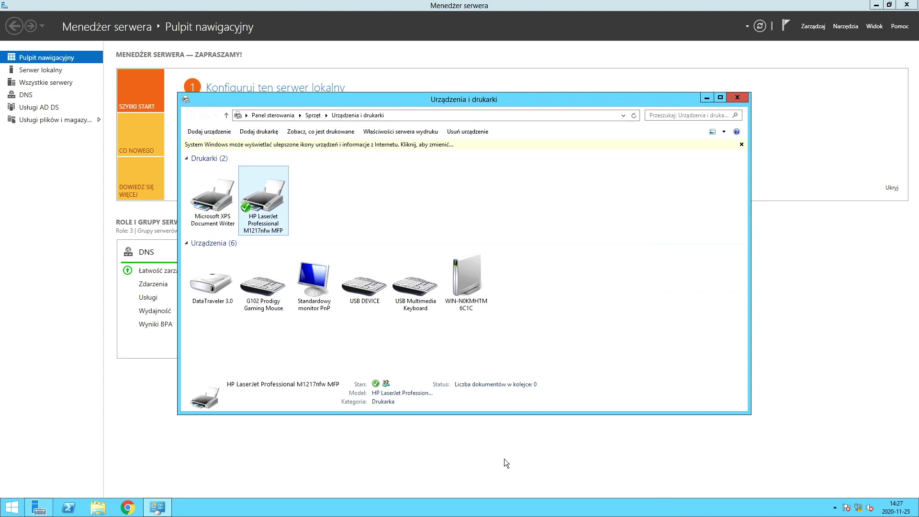
Review the HP LaserJet printer's printing preferences for pages per sheet and orientation, and close its properties
right_click(271, 211)
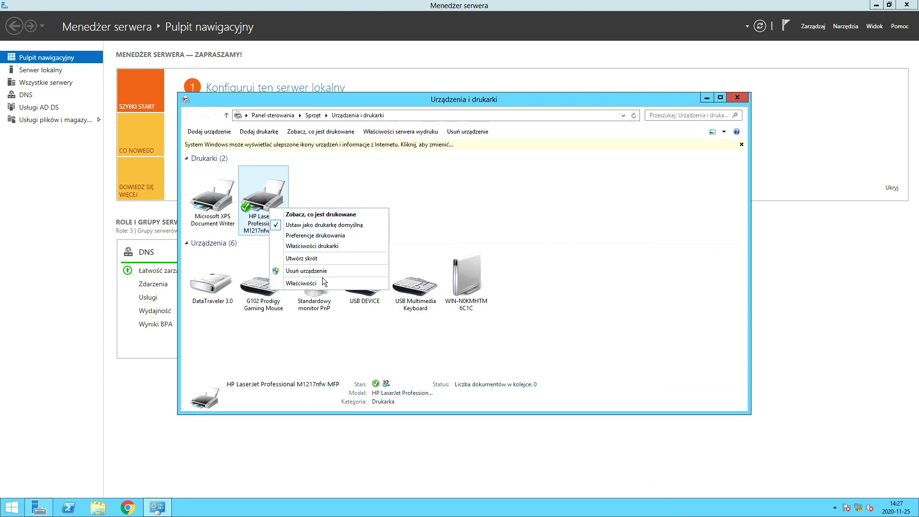
left_click(339, 250)
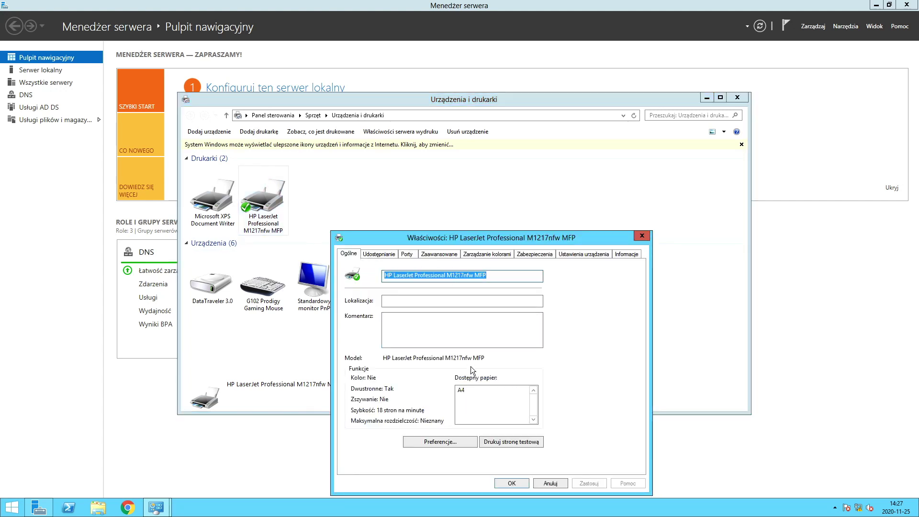
left_click(437, 439)
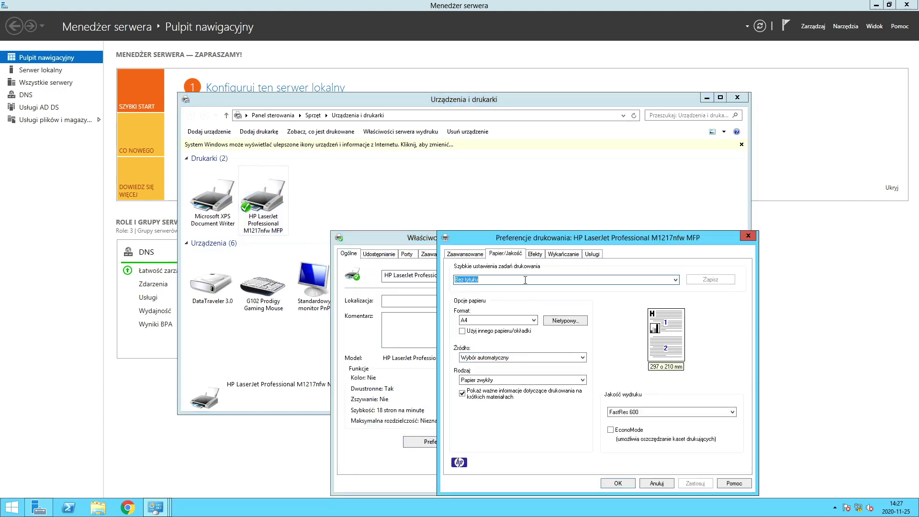
left_click(550, 256)
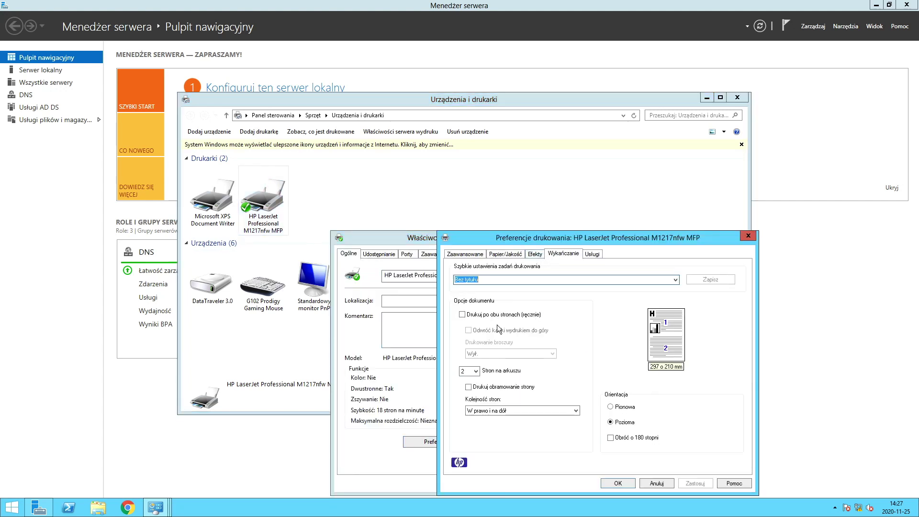
left_click(618, 483)
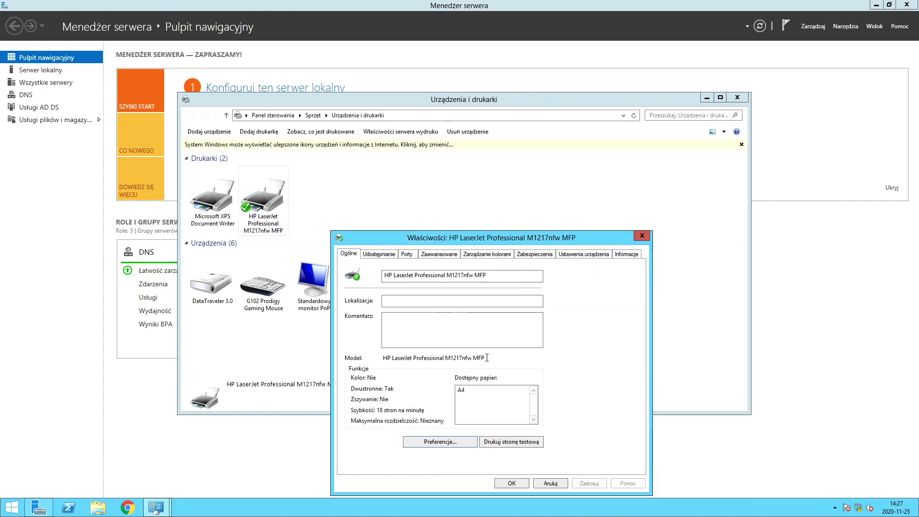
left_click(512, 484)
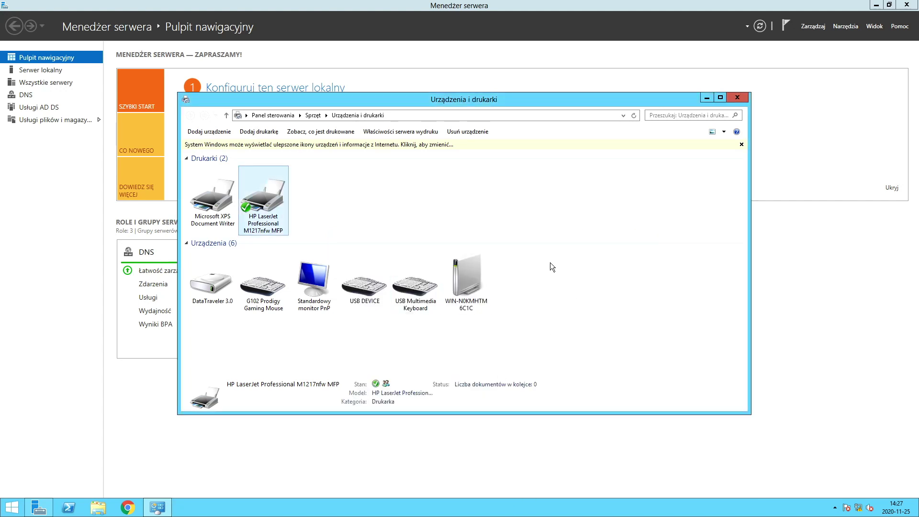